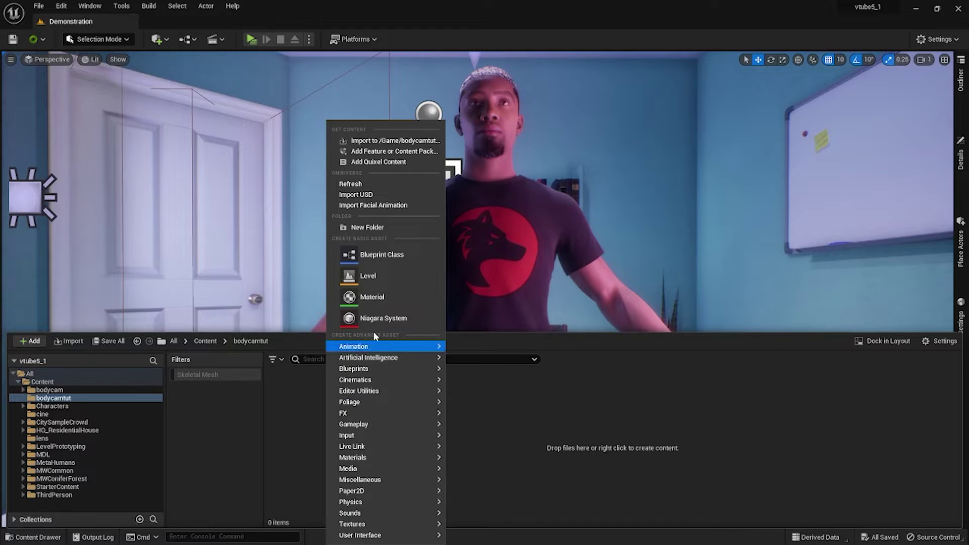
Step: Create a new material named PP_Lens in the bodycamtut folder
{"action": "left_click", "coordinate": [372, 296]}
{"action": "type", "text": "PP_Lens"}
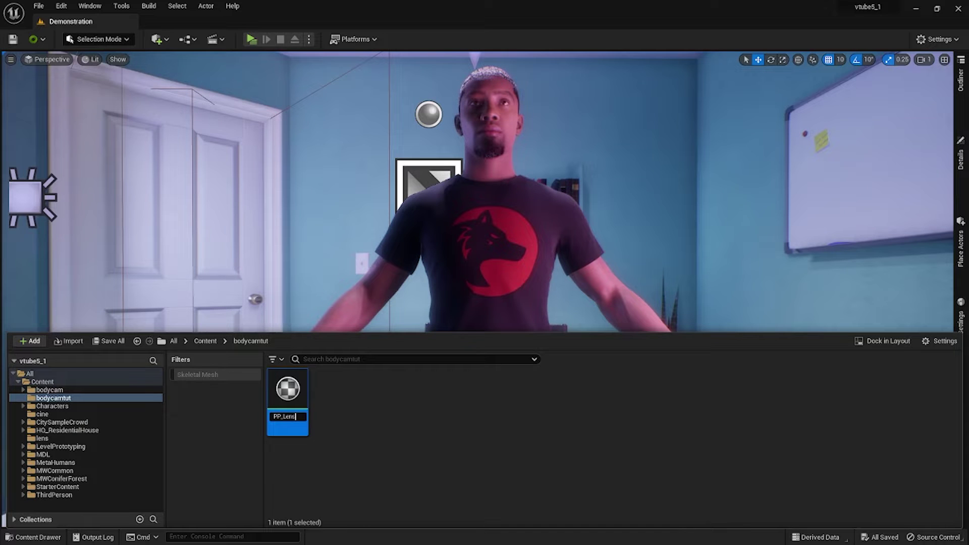
{"action": "left_click", "coordinate": [295, 450]}
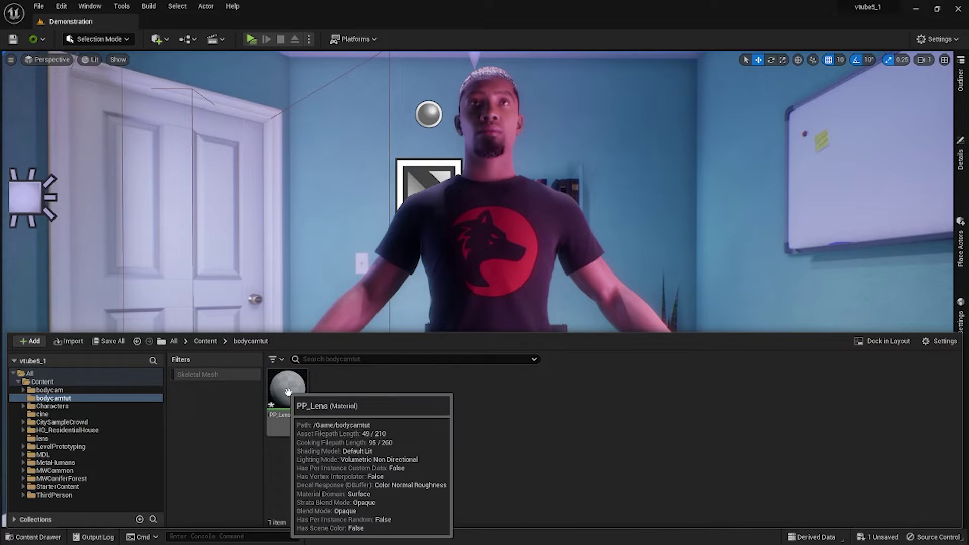
Step: Create a material instance from PP_Lens, keeping its suggested name, and save all modified assets
{"action": "right_click", "coordinate": [290, 413]}
{"action": "left_click", "coordinate": [346, 129]}
{"action": "key", "text": "Return"}
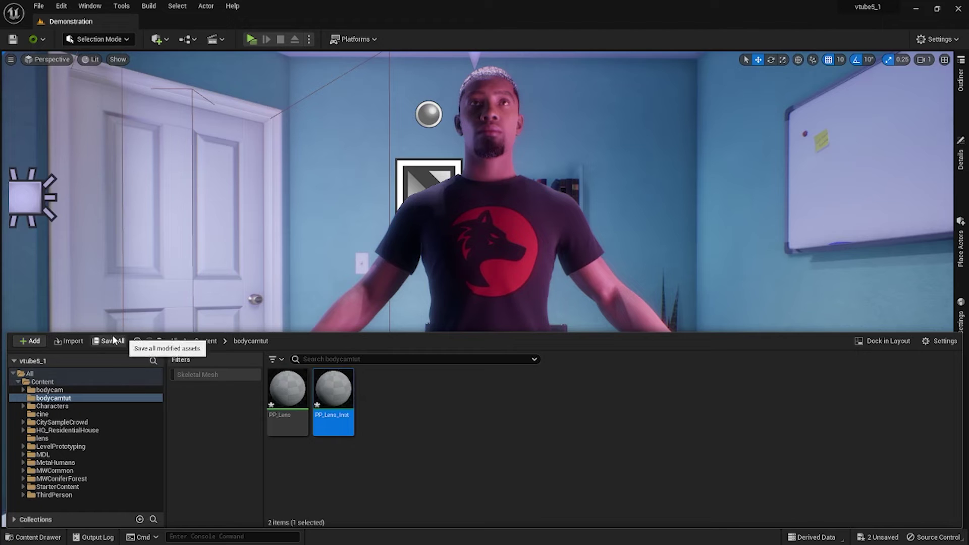
Step: Search the scene's actors for "post" and select the PostProcessVolume
{"action": "left_click", "coordinate": [961, 80]}
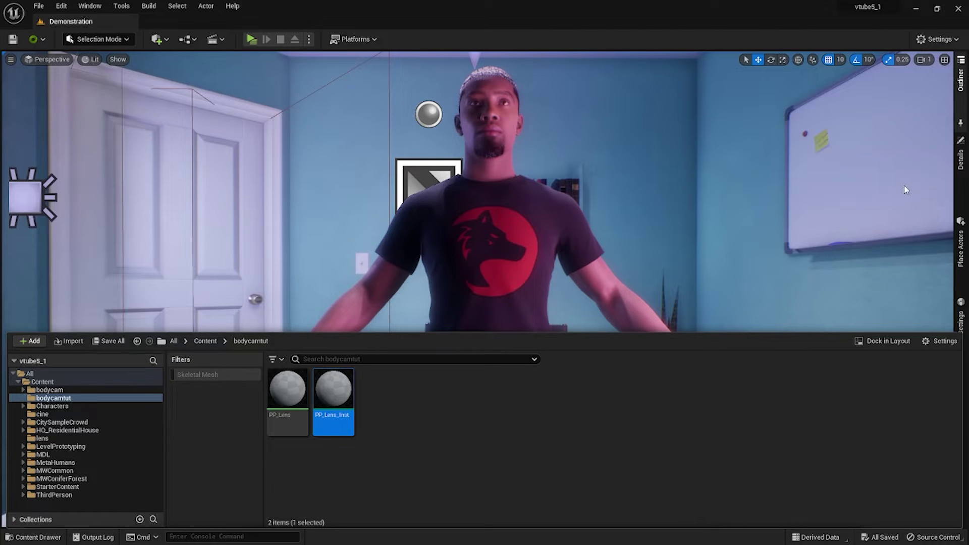
{"action": "left_click", "coordinate": [810, 61]}
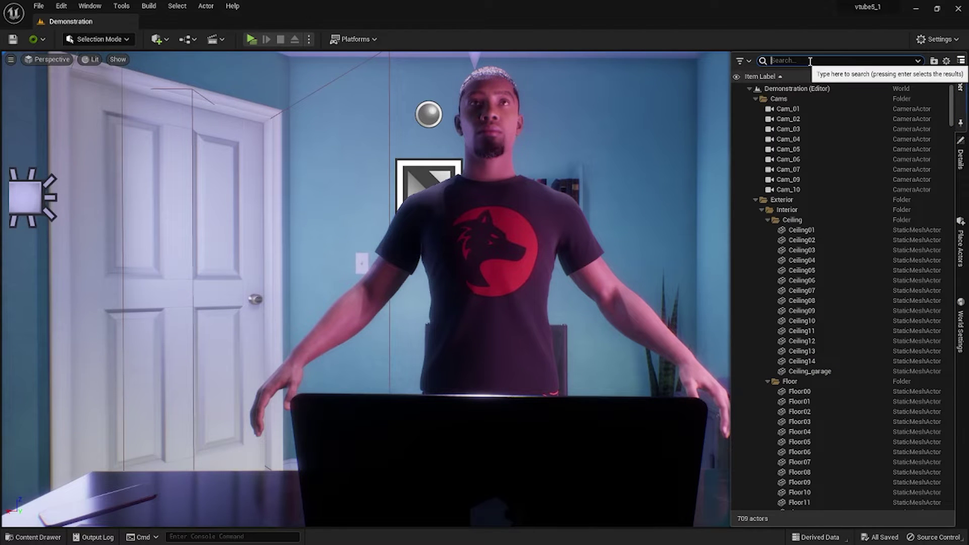
{"action": "type", "text": "post"}
{"action": "key", "text": "Return"}
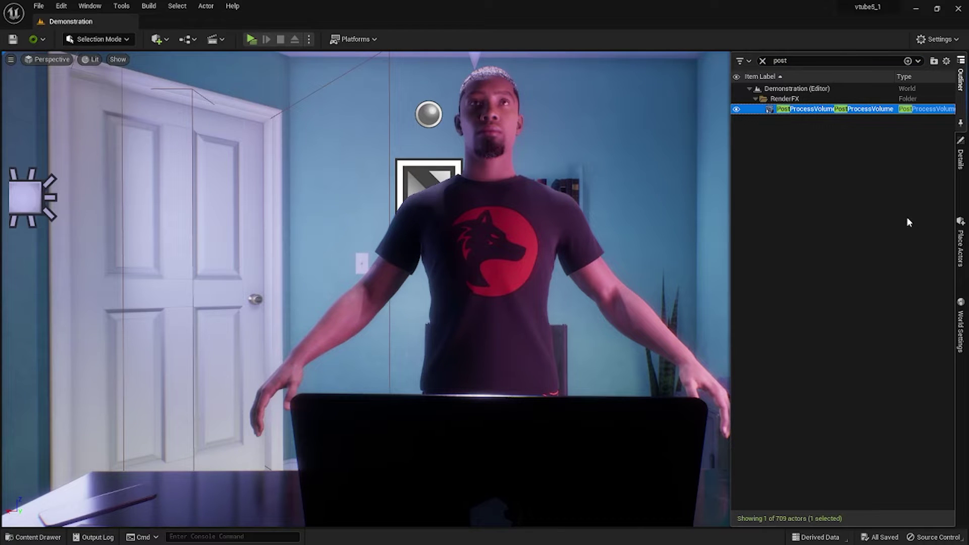
Step: Add one element to the PostProcessVolume's Post Process Materials array and make it an asset reference
{"action": "left_click", "coordinate": [961, 158]}
{"action": "scroll", "coordinate": [822, 314], "scroll_direction": "down", "scroll_amount": 3}
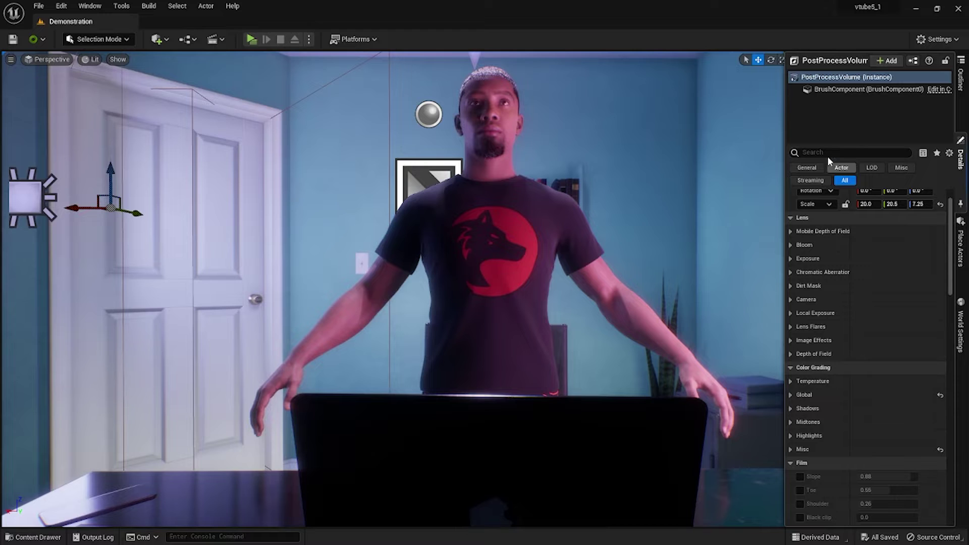
{"action": "left_click", "coordinate": [829, 157]}
{"action": "type", "text": "arra"}
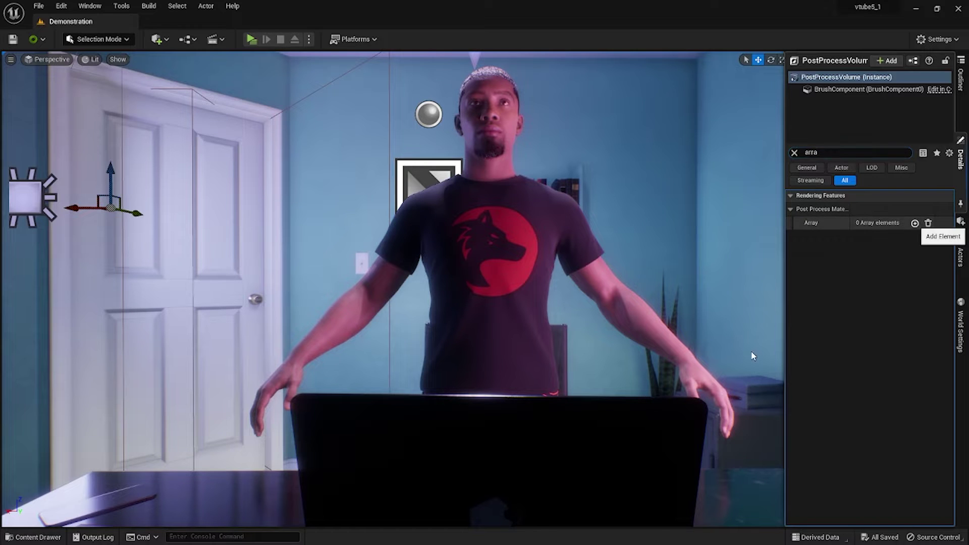
{"action": "left_click", "coordinate": [915, 223]}
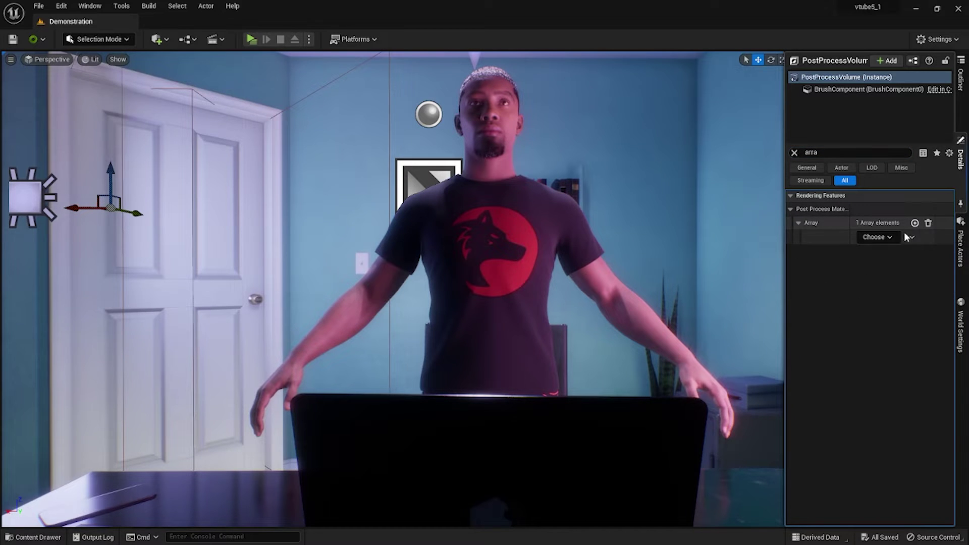
{"action": "left_click", "coordinate": [887, 241]}
{"action": "left_click", "coordinate": [884, 254]}
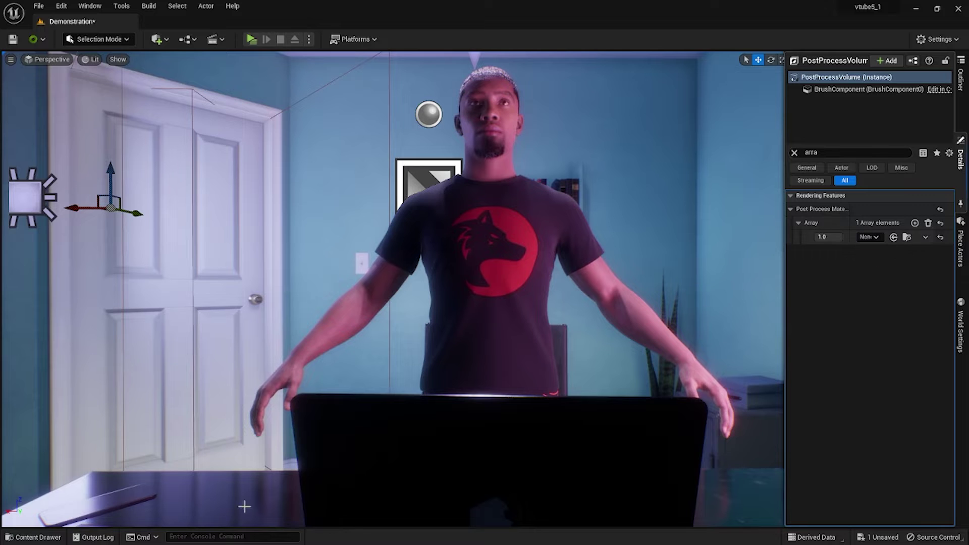
Step: Assign PP_Lens_Inst to the new post process material element and hide the editor icons in the viewport
{"action": "left_click", "coordinate": [43, 538]}
{"action": "left_click_drag", "start_coordinate": [628, 331], "coordinate": [616, 407]}
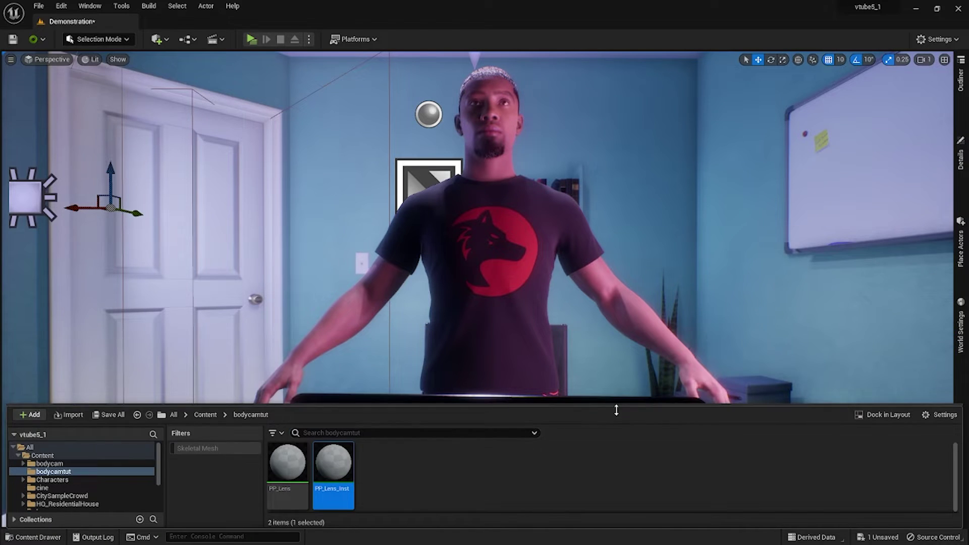
{"action": "left_click", "coordinate": [960, 174]}
{"action": "left_click", "coordinate": [58, 537]}
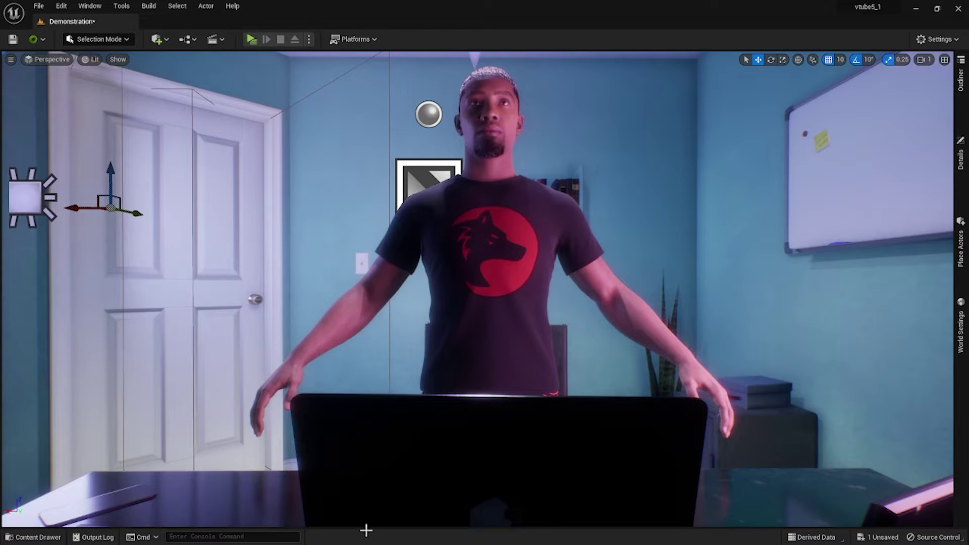
{"action": "left_click", "coordinate": [20, 537]}
{"action": "left_click", "coordinate": [960, 157]}
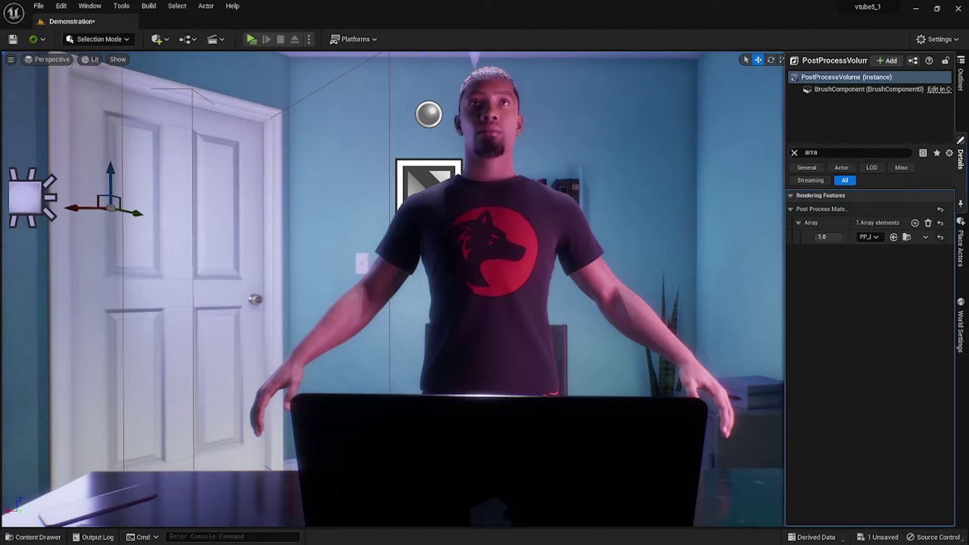
{"action": "left_click", "coordinate": [603, 305]}
{"action": "key", "text": "g"}
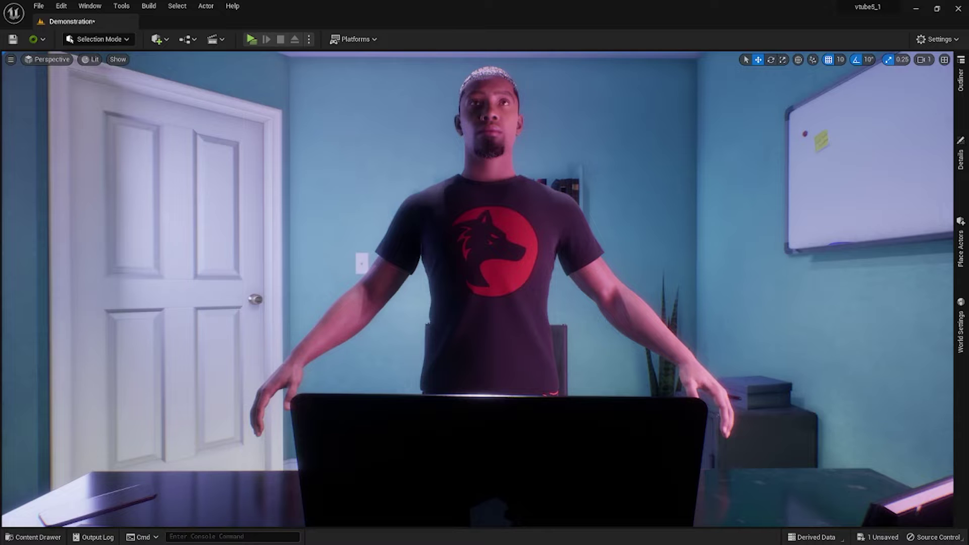
Step: Open the PP_Lens material for editing and set its Material Domain to Post Process
{"action": "left_click", "coordinate": [33, 537]}
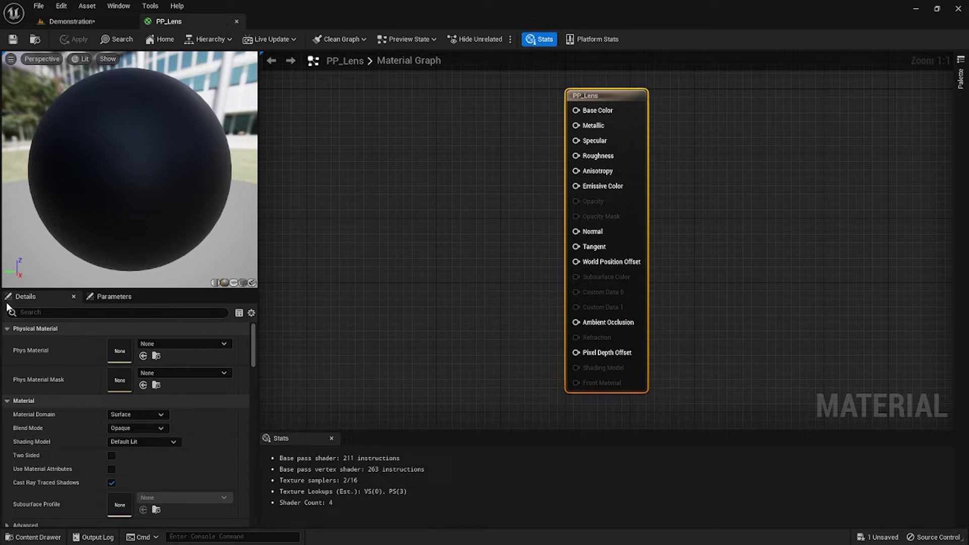
{"action": "left_click", "coordinate": [125, 416]}
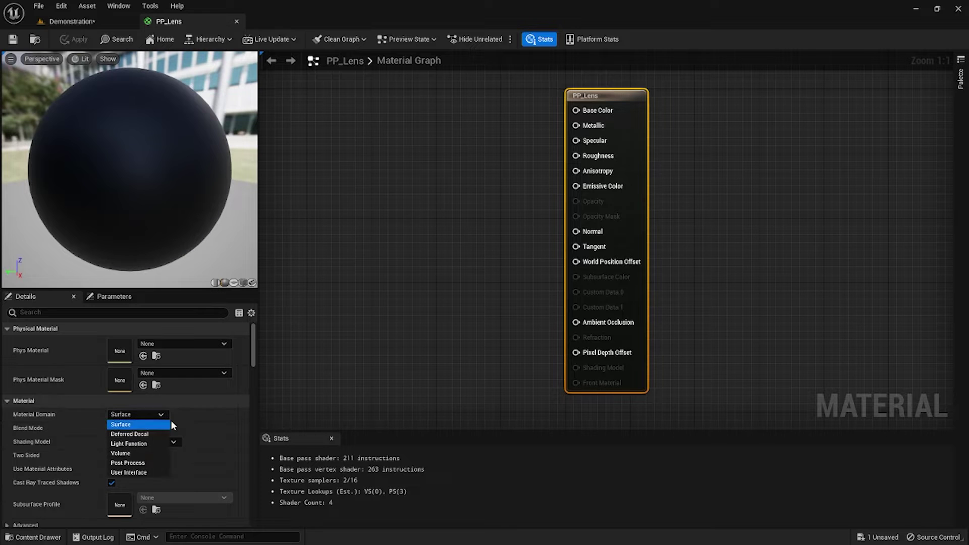
{"action": "left_click", "coordinate": [128, 463]}
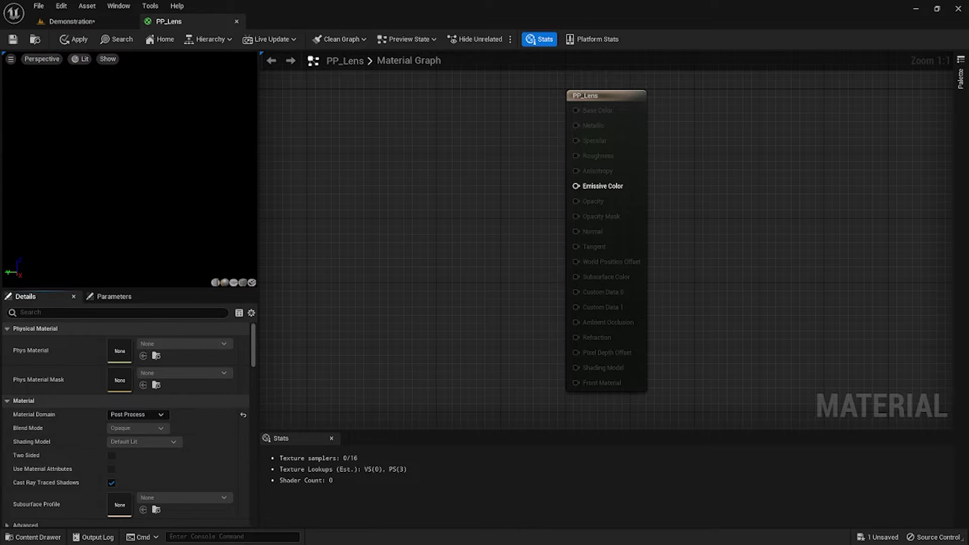
Step: Add a ScreenPosition node to the material graph, well to the left of the PP_Lens output node
{"action": "right_click_drag", "start_coordinate": [414, 270], "coordinate": [625, 295]}
{"action": "scroll", "coordinate": [626, 295], "scroll_direction": "down", "scroll_amount": 2}
{"action": "scroll", "coordinate": [626, 296], "scroll_direction": "up", "scroll_amount": 1}
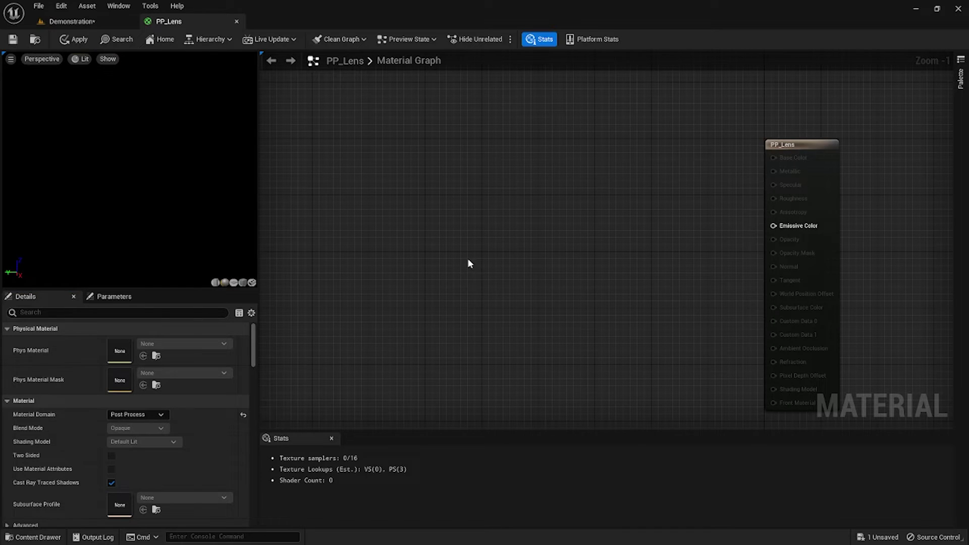
{"action": "right_click", "coordinate": [340, 185]}
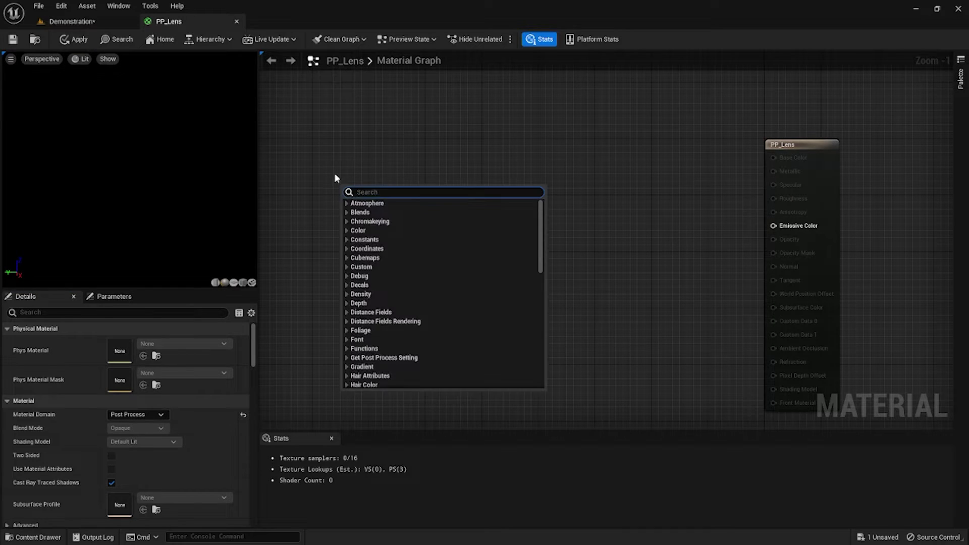
{"action": "type", "text": "screen"}
{"action": "left_click", "coordinate": [399, 231]}
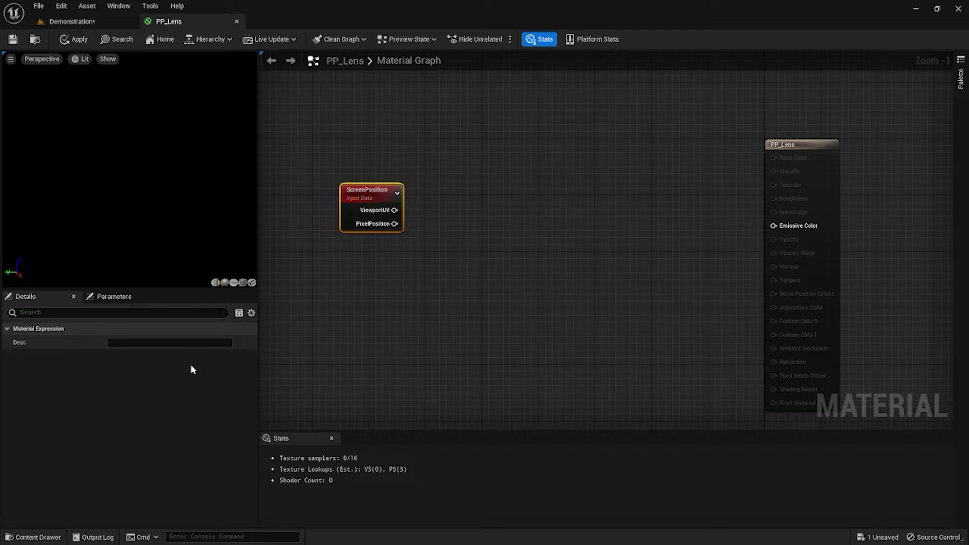
Step: Add a ComponentMask node with R and G enabled and connect ScreenPosition's ViewportUV to its input
{"action": "right_click", "coordinate": [438, 203]}
{"action": "type", "text": "c"}
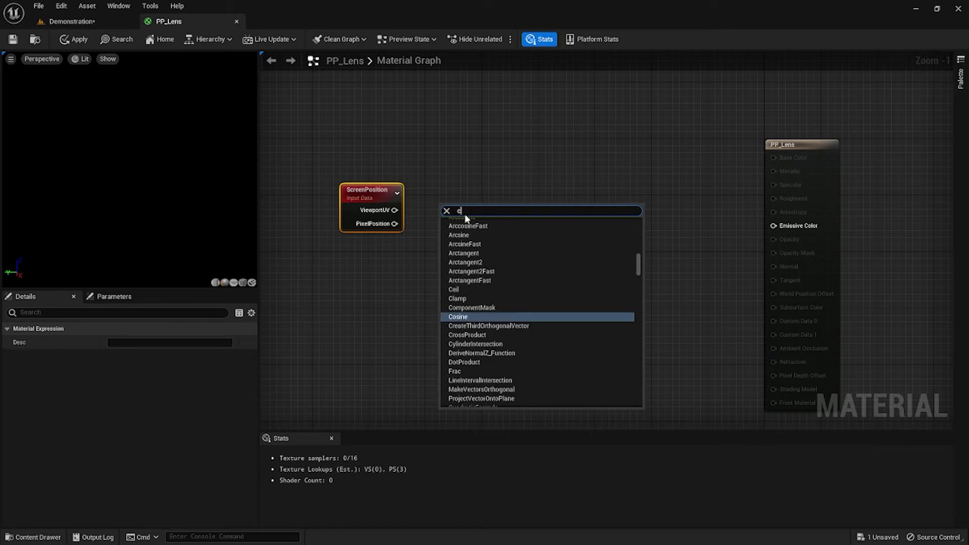
{"action": "type", "text": "omp"}
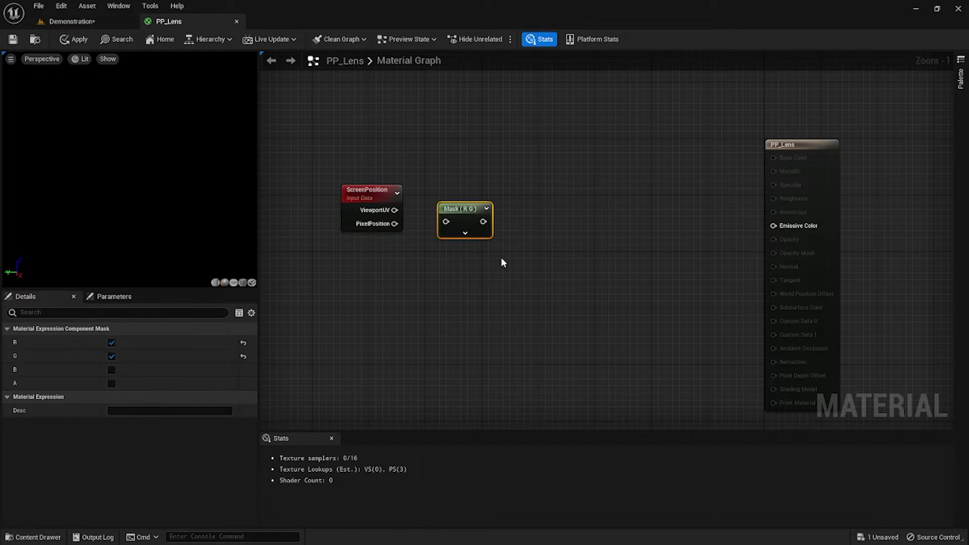
{"action": "left_click", "coordinate": [502, 258]}
{"action": "left_click_drag", "start_coordinate": [394, 210], "coordinate": [446, 221]}
Step: Add an Add node beside the mask and connect the mask's output to its A input
{"action": "left_click", "coordinate": [551, 237]}
{"action": "left_click", "coordinate": [549, 238]}
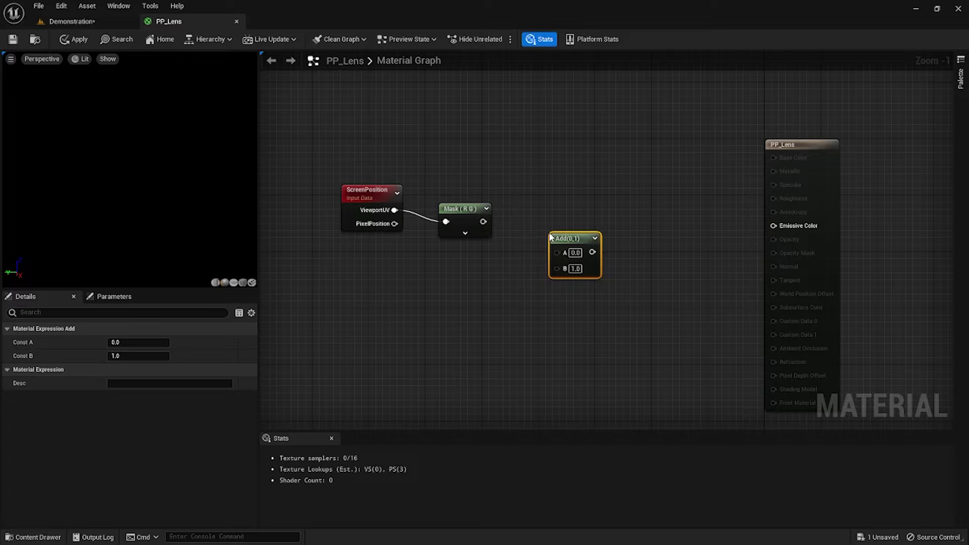
{"action": "left_click_drag", "start_coordinate": [483, 221], "coordinate": [557, 252]}
{"action": "left_click", "coordinate": [468, 284]}
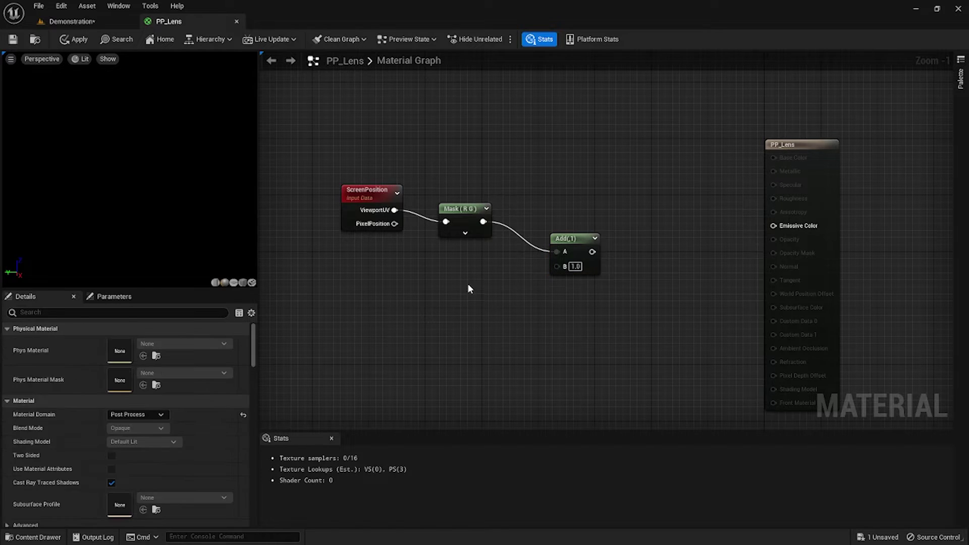
Step: Add a Constant node below the mask and connect it to the Add node's B input
{"action": "key", "text": "1"}
{"action": "left_click", "coordinate": [465, 306]}
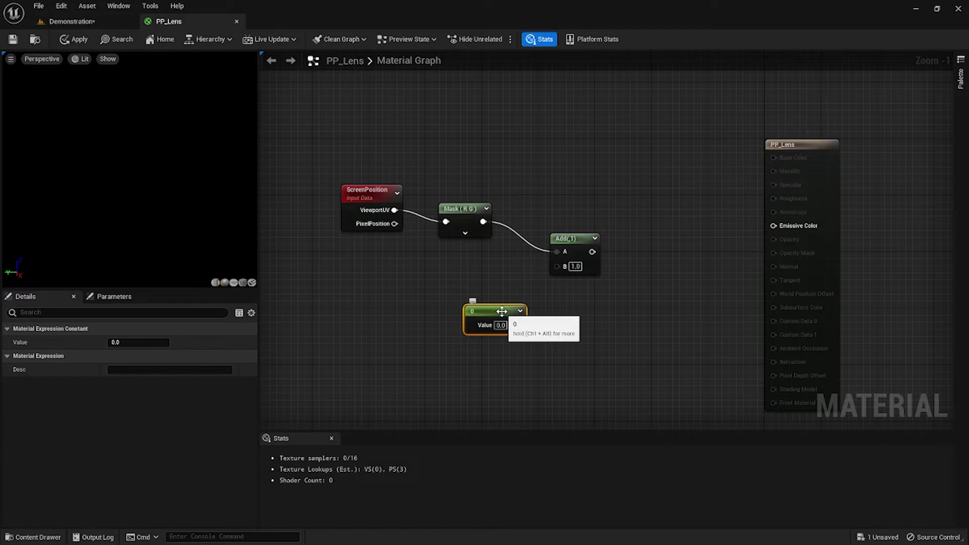
{"action": "left_click_drag", "start_coordinate": [503, 309], "coordinate": [557, 266]}
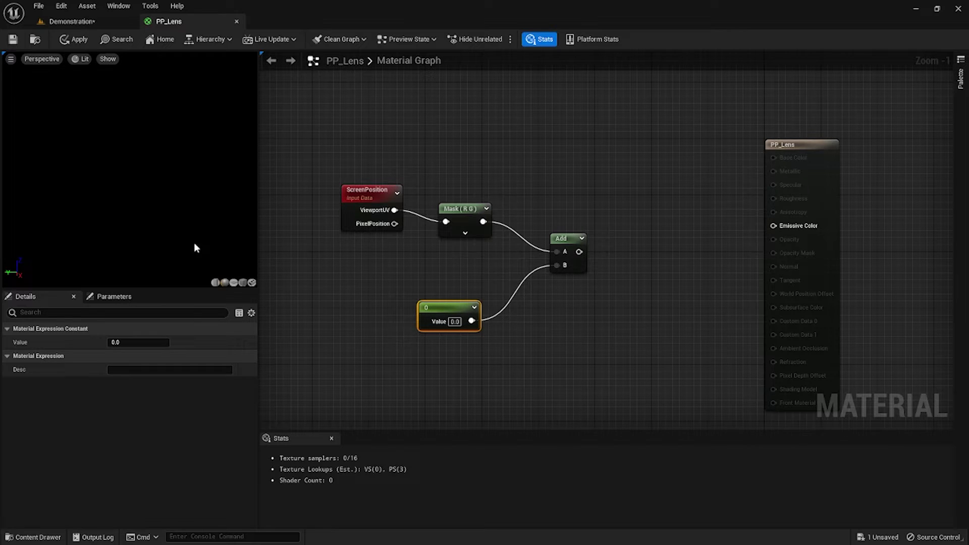
Step: Set the Constant node's value to -0.5
{"action": "left_click", "coordinate": [133, 340]}
{"action": "type", "text": "-0"}
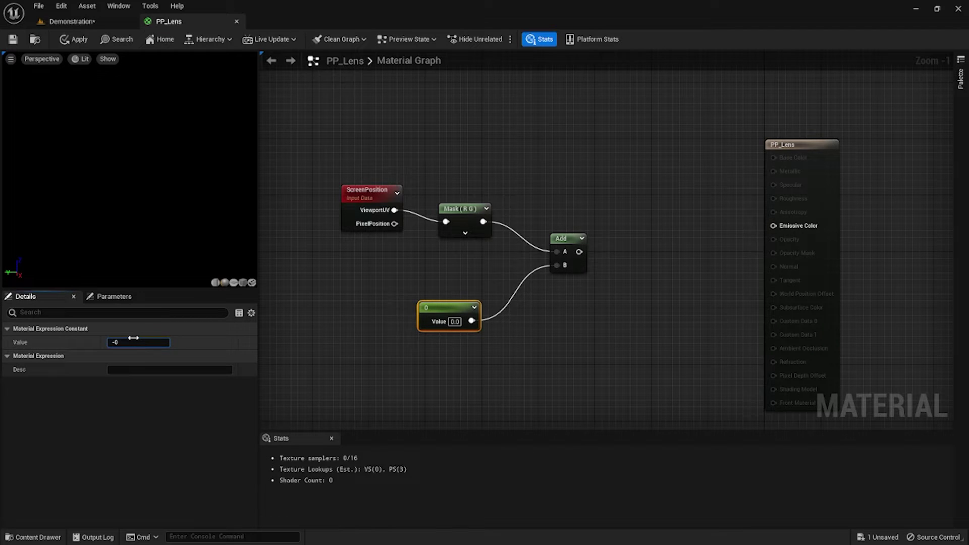
{"action": "type", "text": ".5"}
{"action": "key", "text": "Return"}
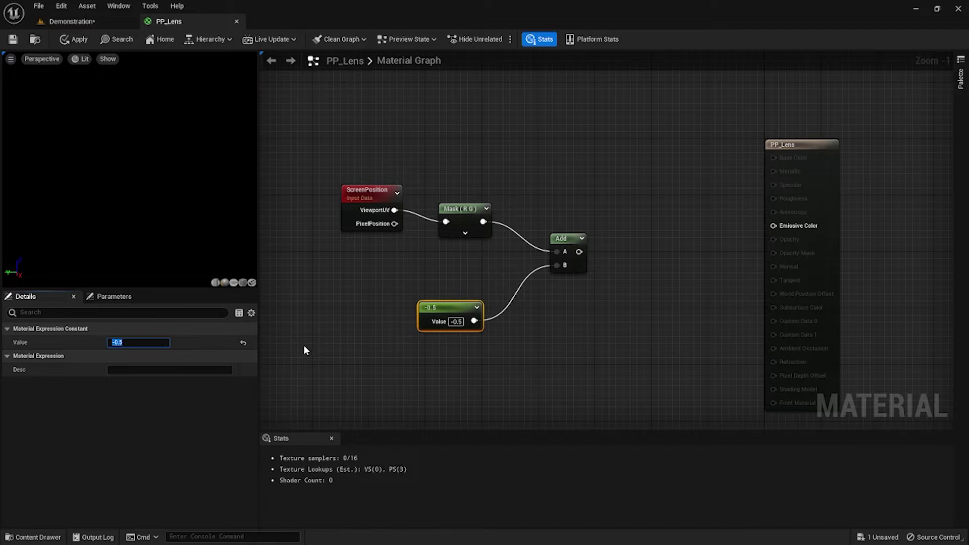
Step: Connect the Add node's output to Emissive Color to preview the offset screen coordinates
{"action": "left_click", "coordinate": [304, 345]}
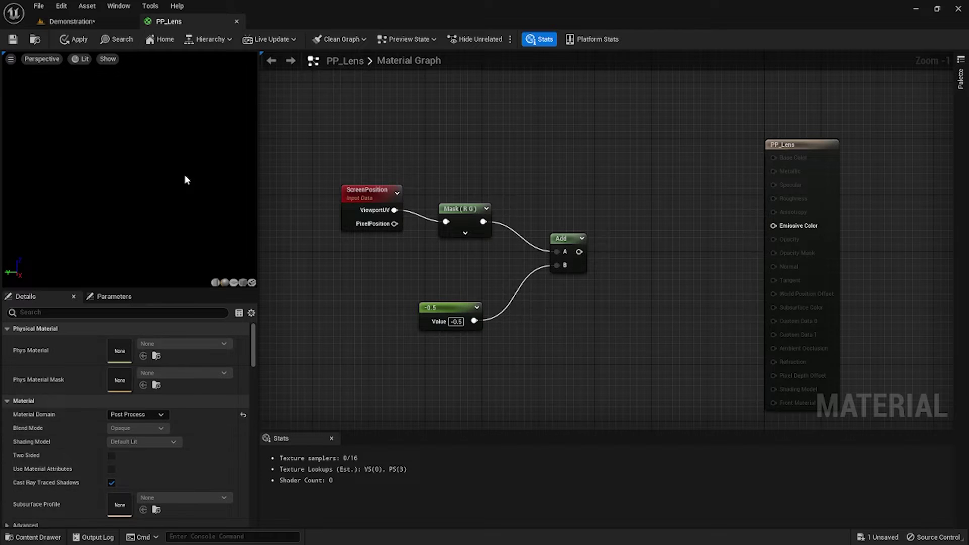
{"action": "left_click_drag", "start_coordinate": [579, 252], "coordinate": [802, 226]}
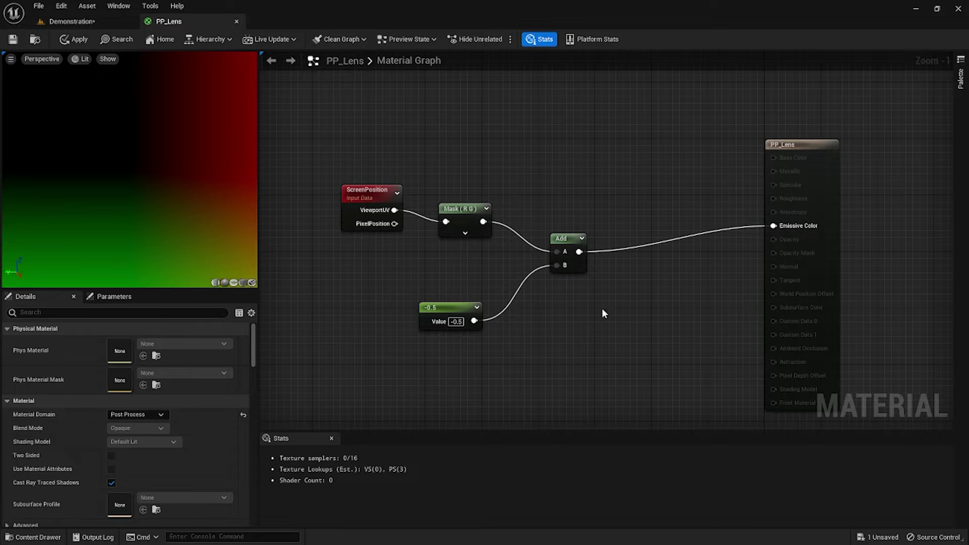
Step: Enclose the ScreenPosition, Mask, Constant and Add nodes in a comment box titled "Screen Position Center"
{"action": "left_click_drag", "start_coordinate": [313, 165], "coordinate": [617, 369]}
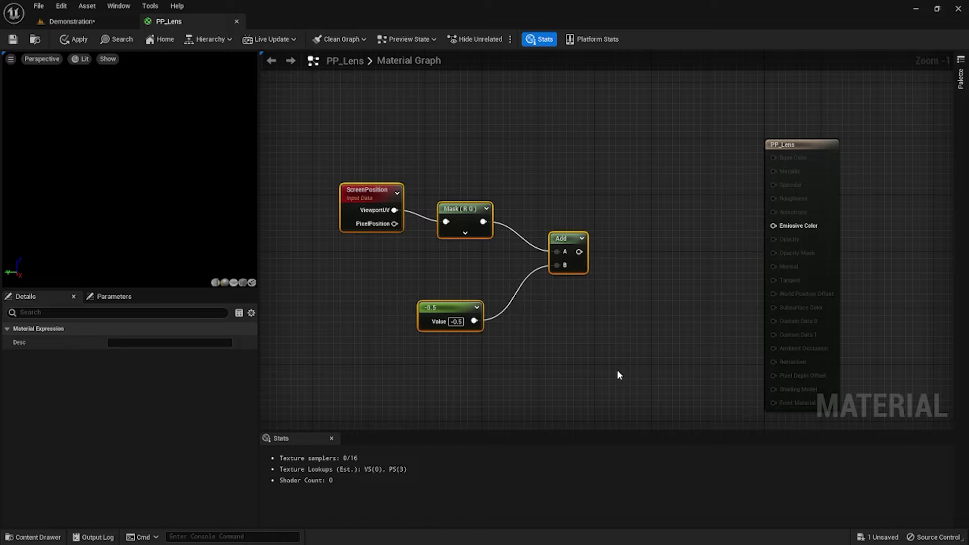
{"action": "type", "text": "c"}
{"action": "type", "text": "Scree"}
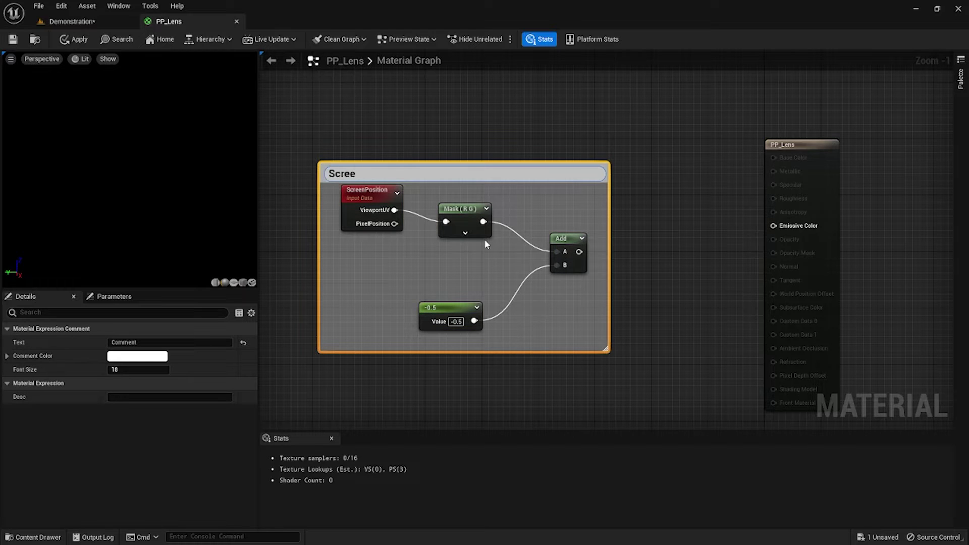
{"action": "type", "text": "n Position Center"}
{"action": "key", "text": "Return"}
Step: Move the -0.5 constant up close beneath the mask and shrink the comment box's height to fit the nodes
{"action": "left_click_drag", "start_coordinate": [439, 301], "coordinate": [456, 258]}
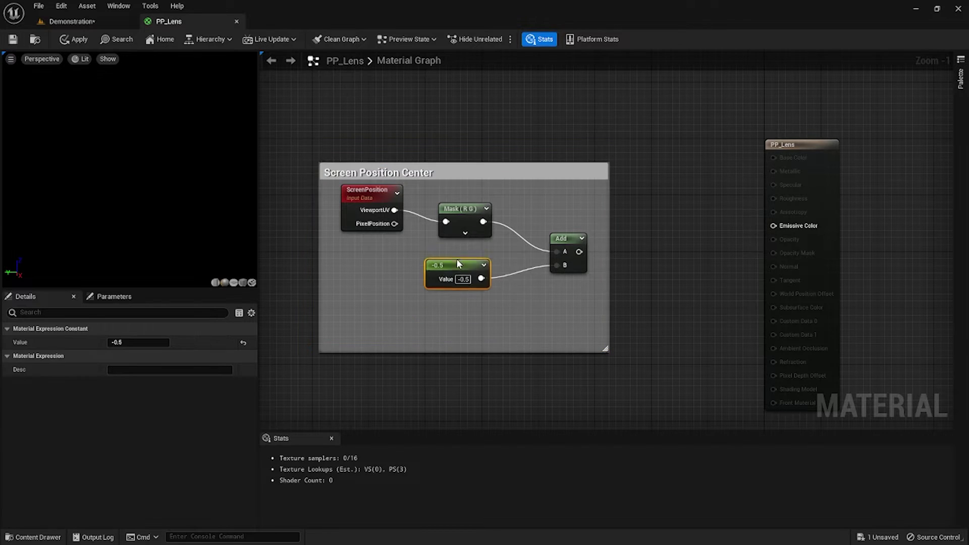
{"action": "left_click_drag", "start_coordinate": [504, 348], "coordinate": [504, 295]}
{"action": "left_click", "coordinate": [504, 290]}
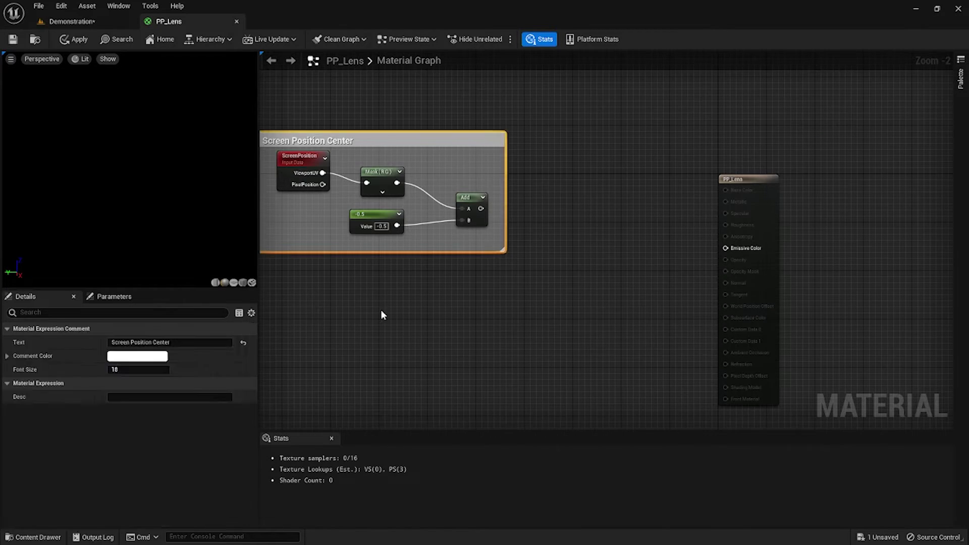
Step: Add a RadialGradientExponential node below the Screen Position Center box and feed its UVs from the Add output through a reroute point
{"action": "left_click", "coordinate": [328, 313]}
{"action": "right_click", "coordinate": [328, 314]}
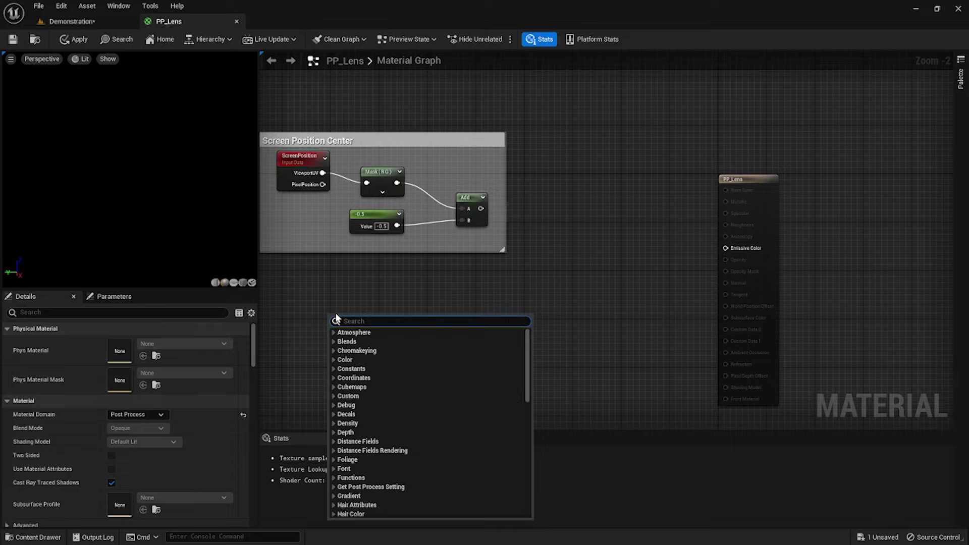
{"action": "type", "text": "rad"}
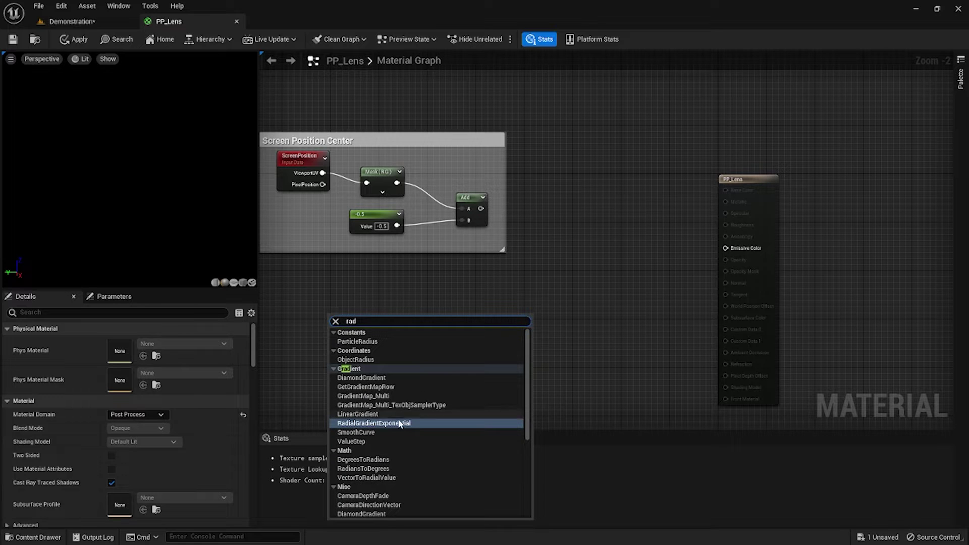
{"action": "left_click", "coordinate": [422, 423]}
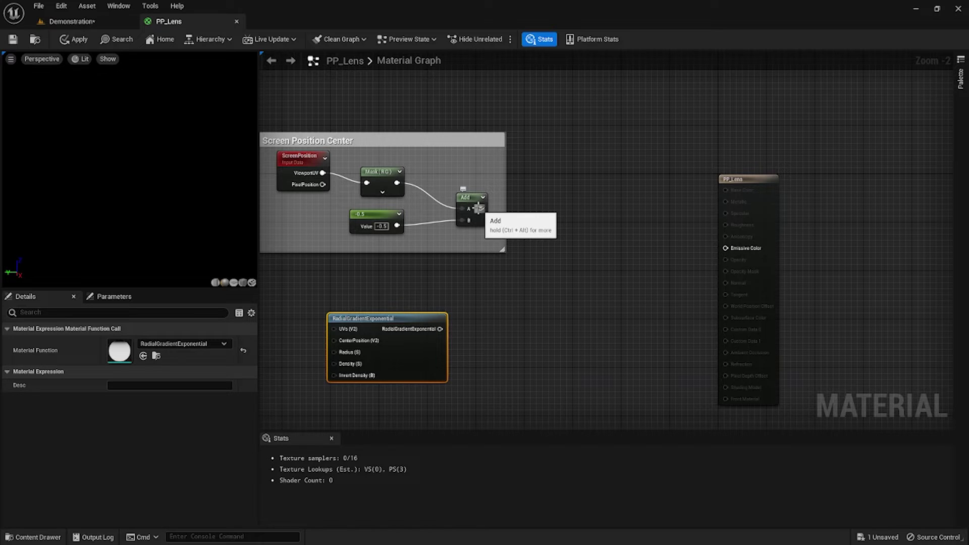
{"action": "left_click_drag", "start_coordinate": [481, 208], "coordinate": [333, 329]}
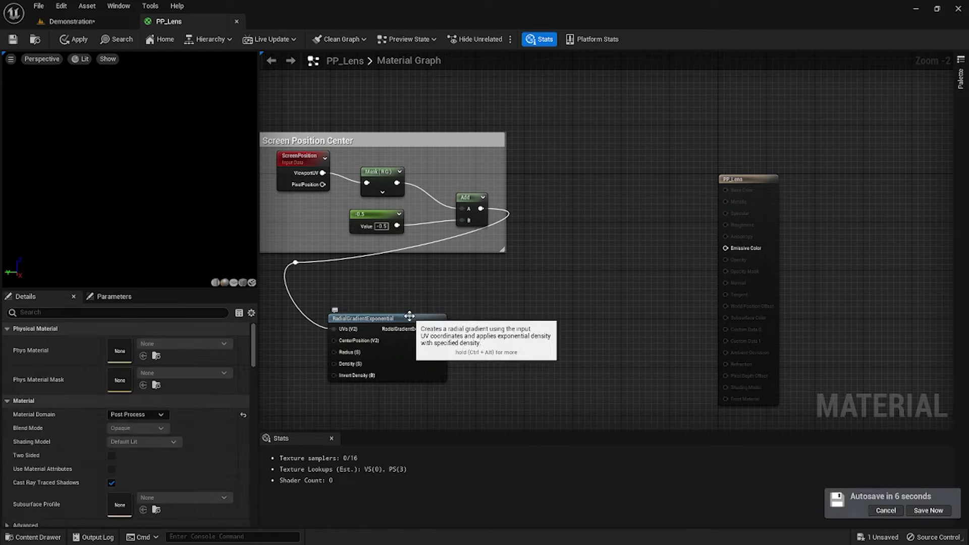
{"action": "left_click_drag", "start_coordinate": [411, 316], "coordinate": [474, 280]}
{"action": "left_click", "coordinate": [308, 336]}
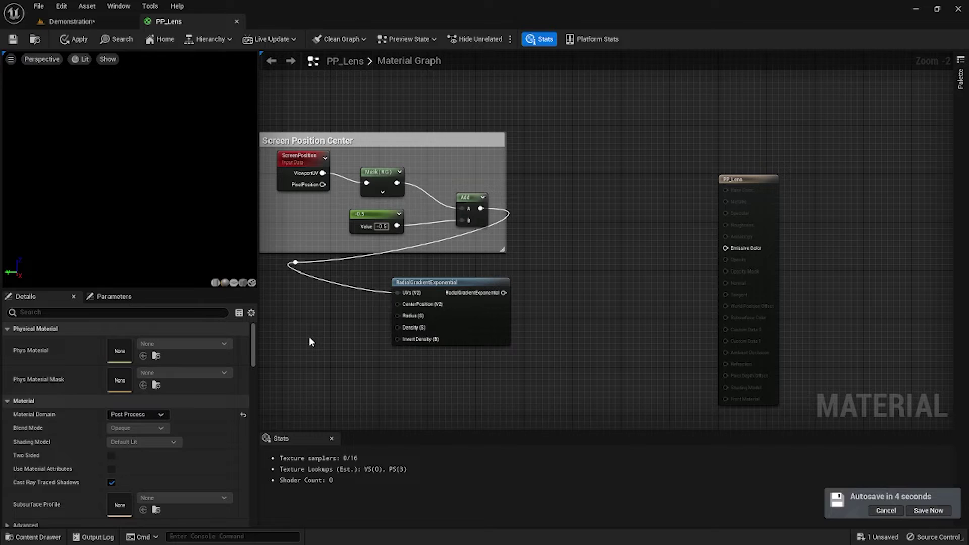
Step: Place two Constant nodes beside the RadialGradientExponential node's lower inputs
{"action": "left_click", "coordinate": [306, 328]}
{"action": "left_click", "coordinate": [311, 386]}
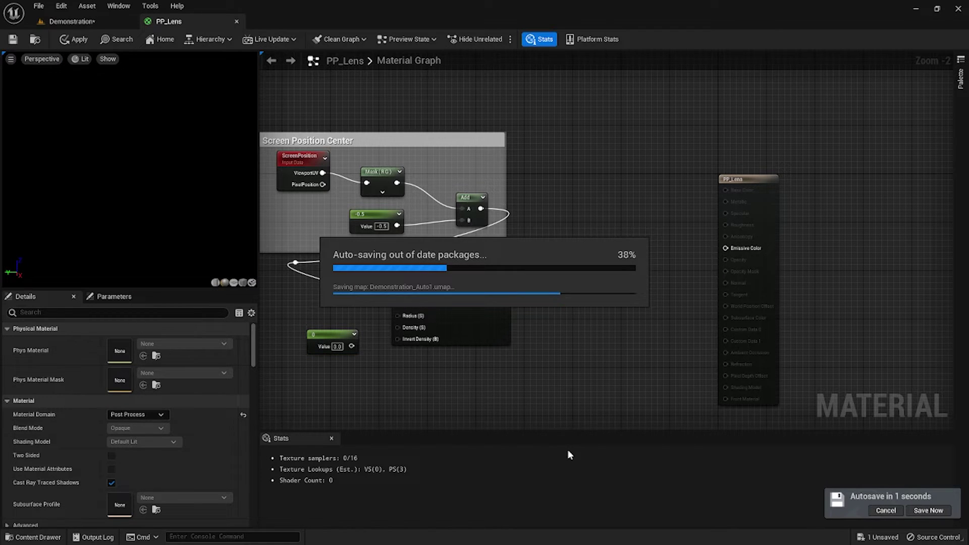
{"action": "left_click", "coordinate": [316, 389]}
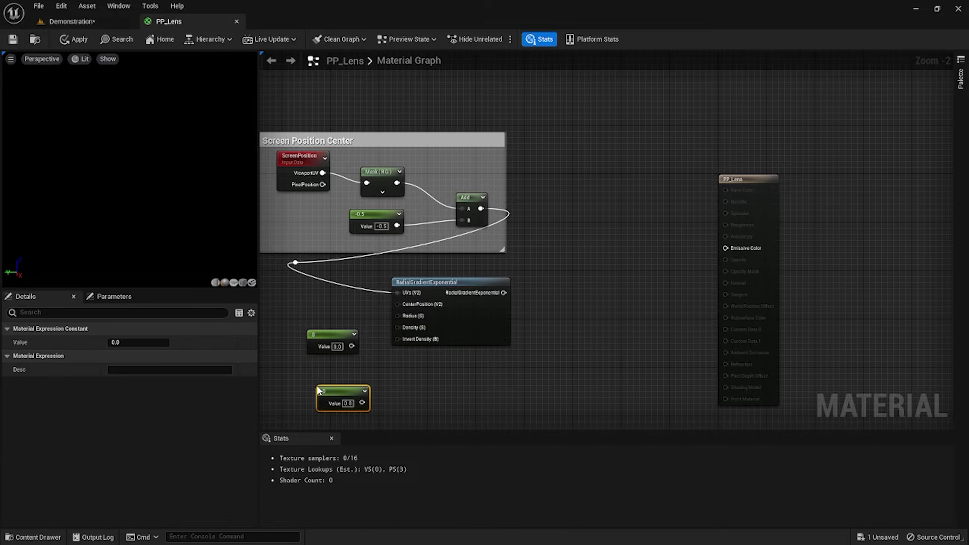
Step: Convert the upper new Constant to a parameter named "Area Radius"
{"action": "left_click", "coordinate": [334, 330]}
{"action": "right_click", "coordinate": [334, 330]}
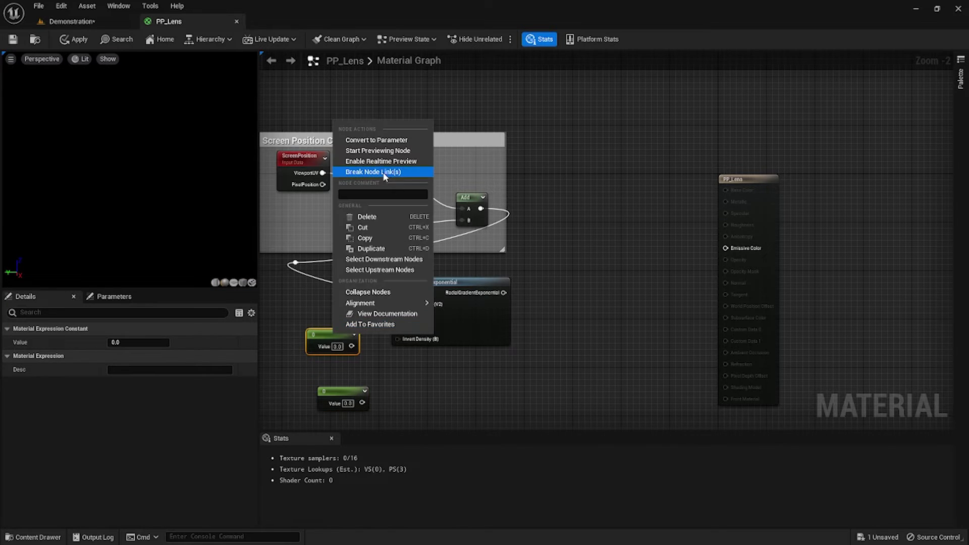
{"action": "left_click", "coordinate": [382, 140]}
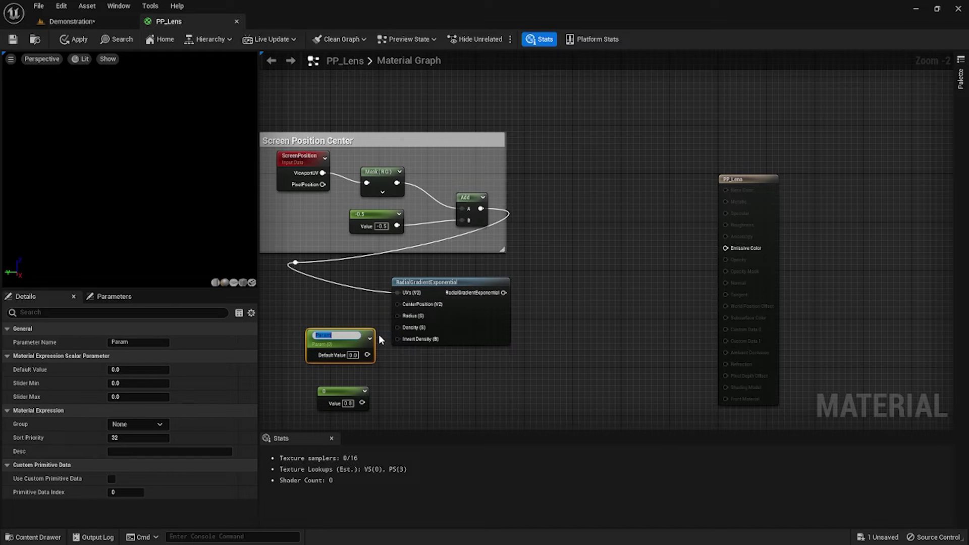
{"action": "type", "text": "Am"}
{"action": "type", "text": "ea "}
{"action": "type", "text": "Radius"}
{"action": "left_click", "coordinate": [405, 404]}
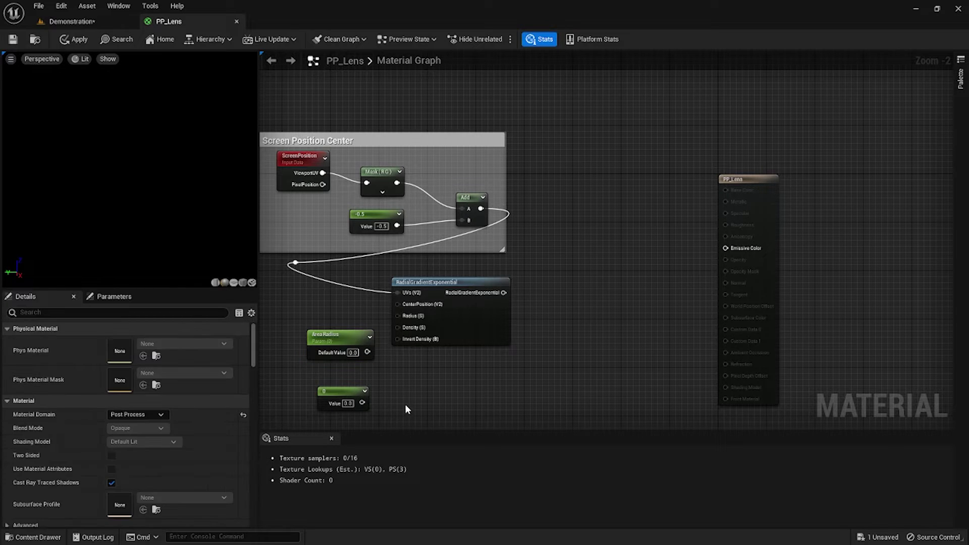
Step: Convert the lower new Constant to a parameter named "Area Falloff"
{"action": "right_click", "coordinate": [341, 391]}
{"action": "left_click", "coordinate": [385, 197]}
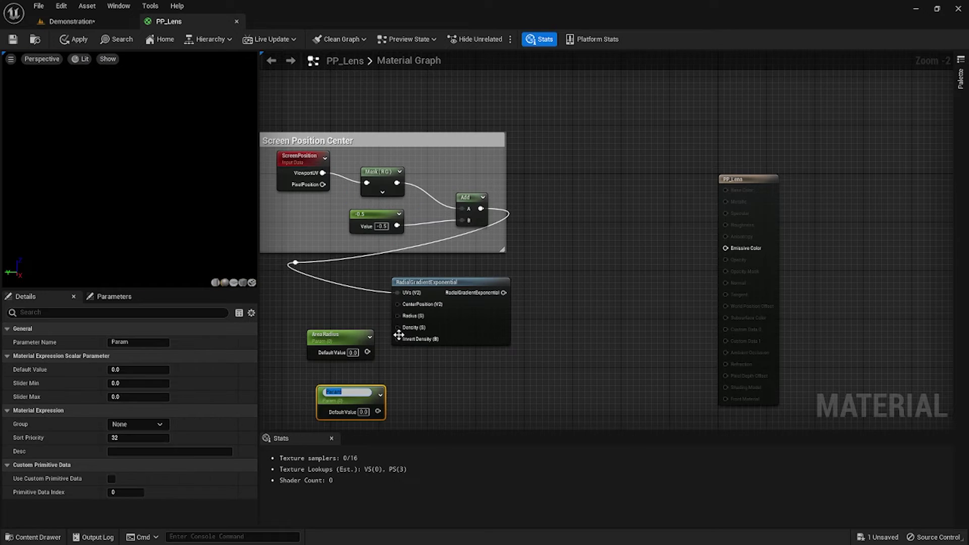
{"action": "type", "text": "Area Fall"}
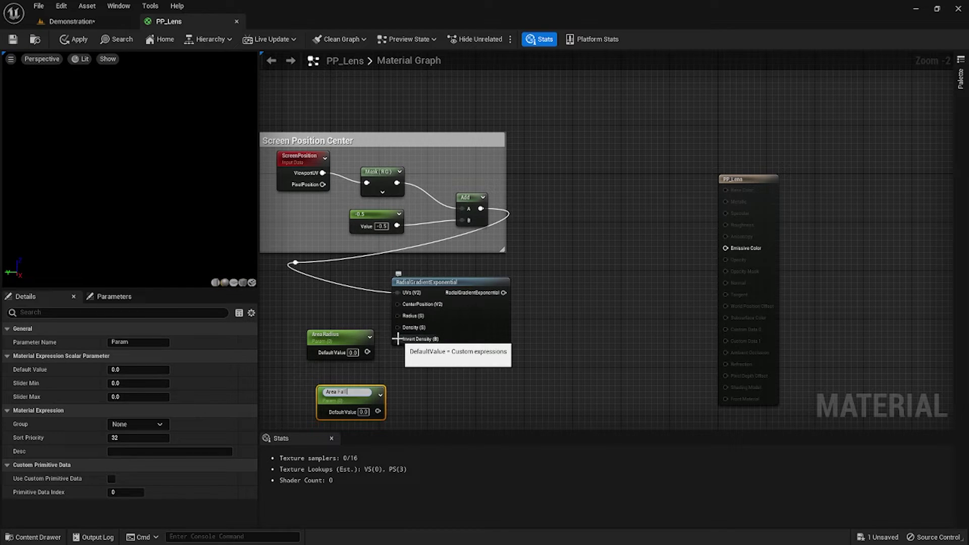
{"action": "type", "text": "off"}
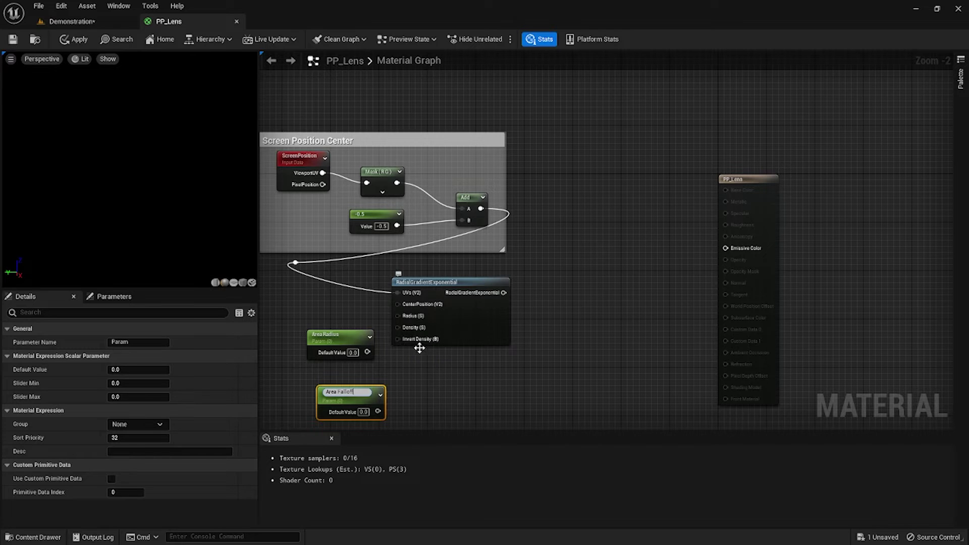
{"action": "left_click", "coordinate": [439, 393]}
Step: Feed the RadialGradientExponential node's Radius from Area Radius, Density from Area Falloff, and CenterPosition from a new Constant of 0
{"action": "left_click_drag", "start_coordinate": [347, 336], "coordinate": [397, 316]}
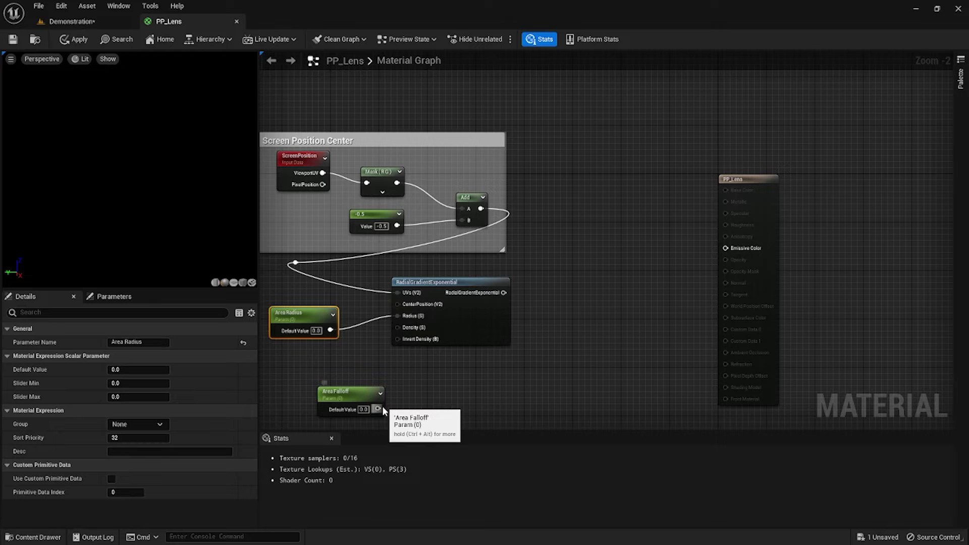
{"action": "left_click_drag", "start_coordinate": [379, 409], "coordinate": [398, 328]}
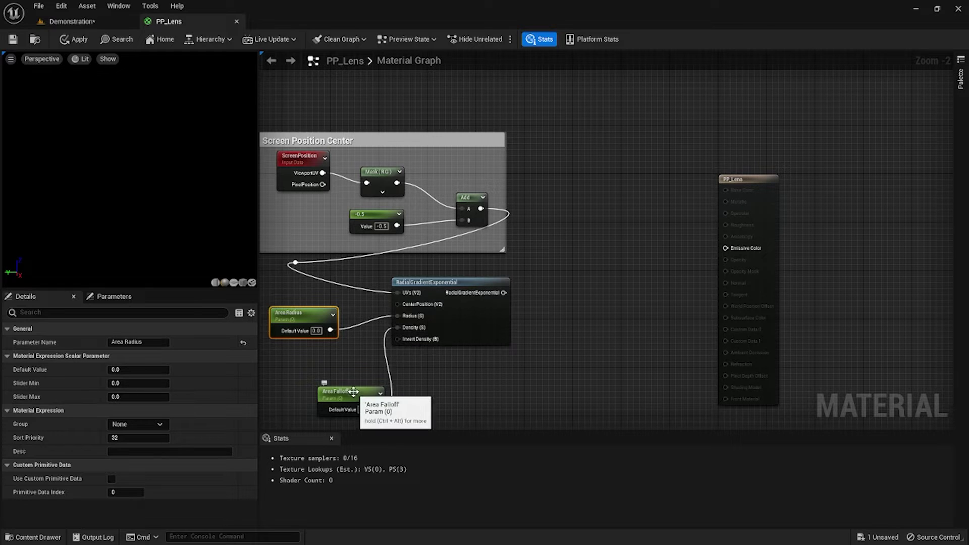
{"action": "left_click_drag", "start_coordinate": [351, 392], "coordinate": [315, 362]}
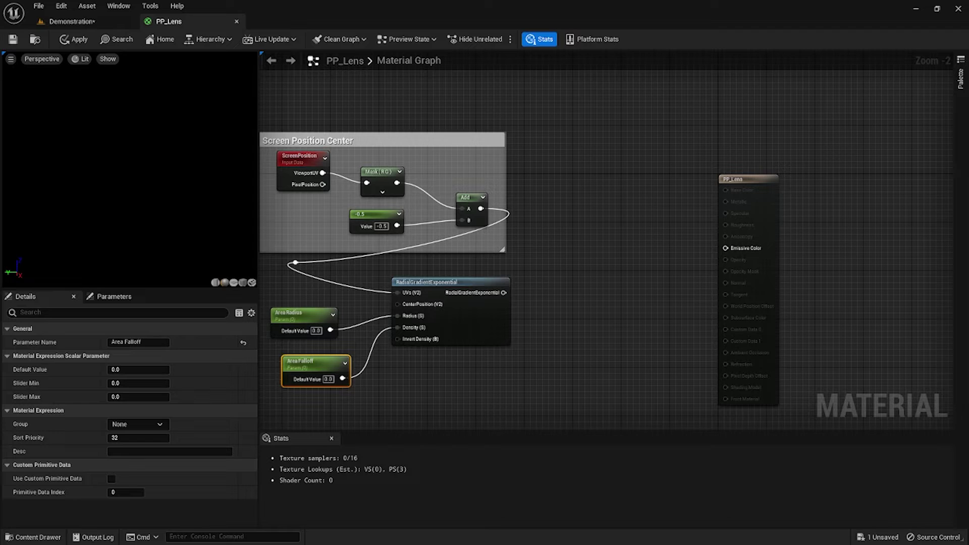
{"action": "left_click", "coordinate": [305, 293]}
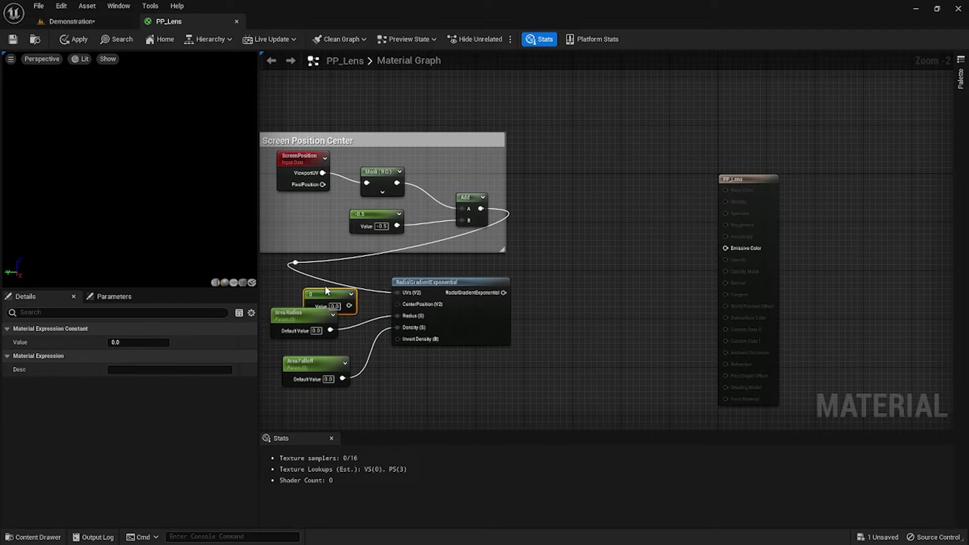
{"action": "left_click_drag", "start_coordinate": [327, 291], "coordinate": [404, 305]}
Step: Set the Slider Max of both the Area Radius and Area Falloff parameters to 5
{"action": "left_click", "coordinate": [298, 314]}
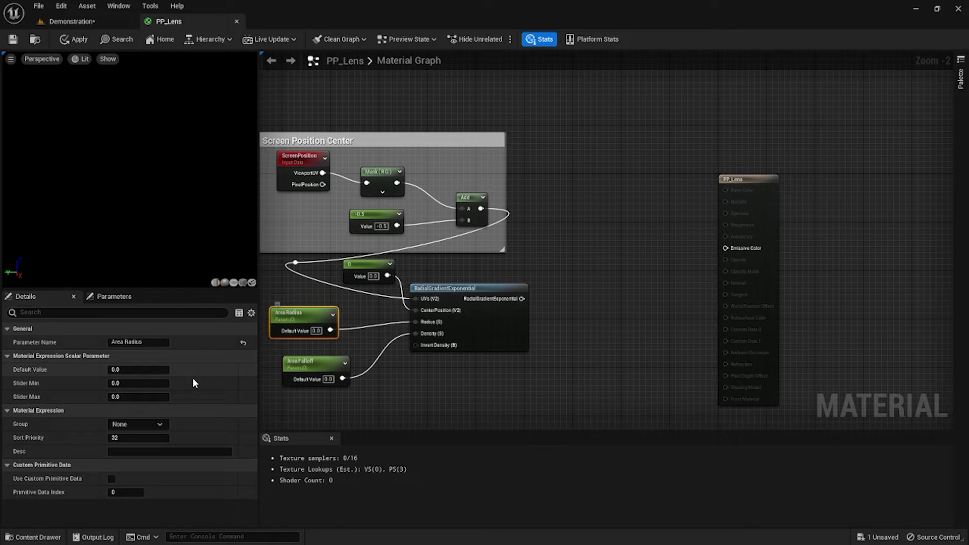
{"action": "left_click", "coordinate": [117, 396]}
{"action": "type", "text": "5"}
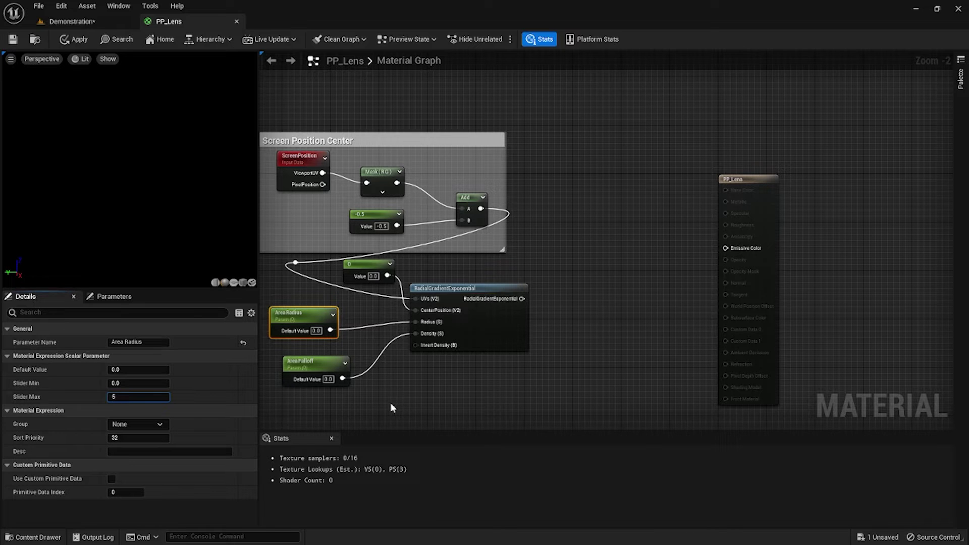
{"action": "left_click", "coordinate": [391, 405]}
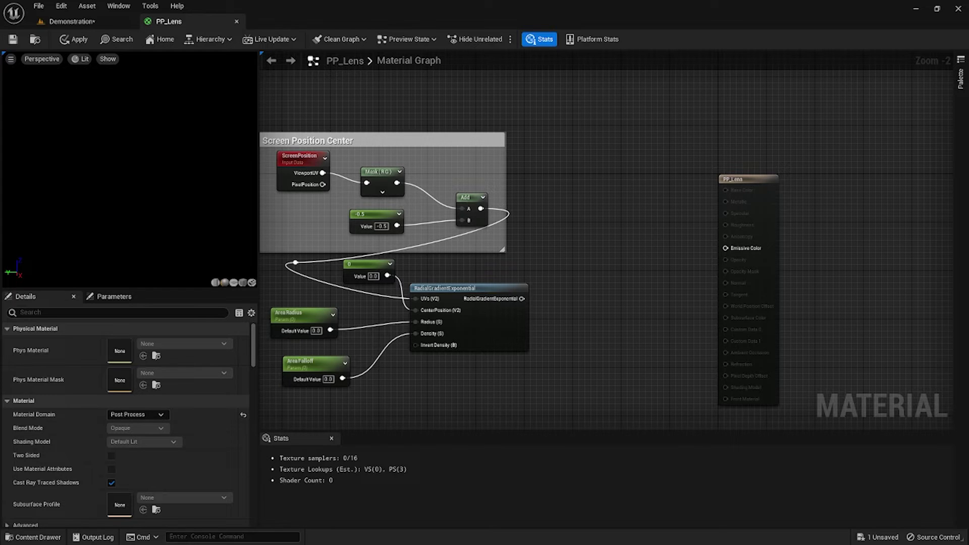
{"action": "left_click", "coordinate": [321, 367]}
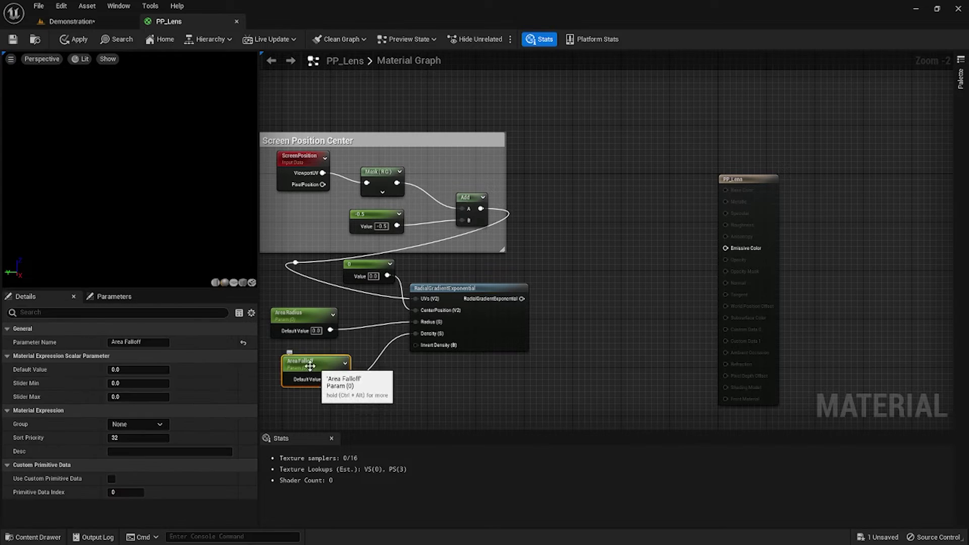
{"action": "left_click", "coordinate": [133, 397]}
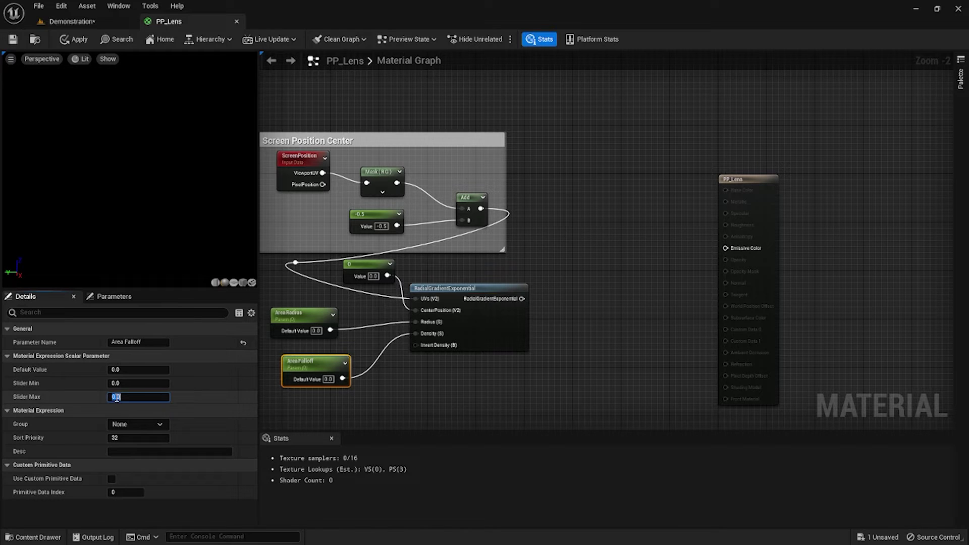
{"action": "type", "text": "5"}
{"action": "key", "text": "Return"}
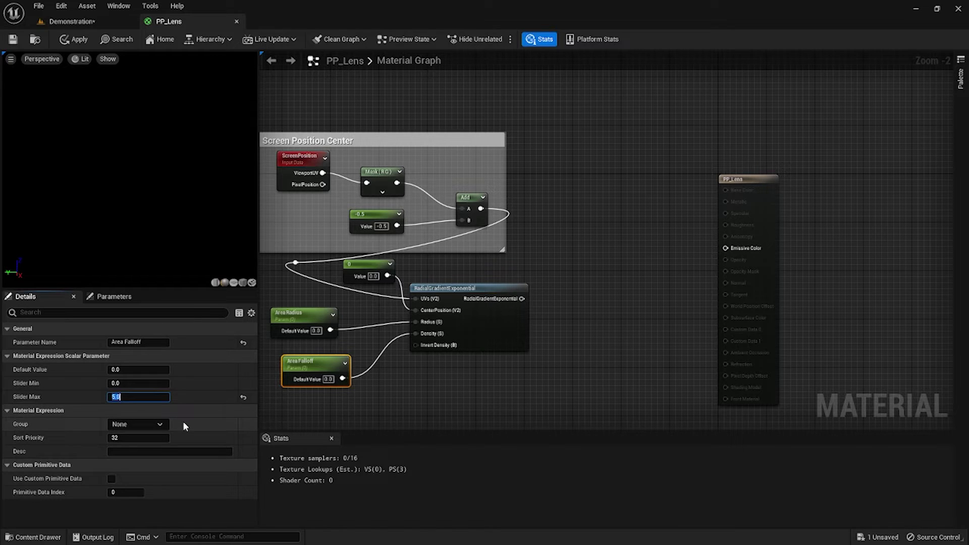
{"action": "left_click", "coordinate": [317, 414]}
Step: Set the Default Value of both the Area Radius and Area Falloff parameters to 1
{"action": "left_click", "coordinate": [304, 317]}
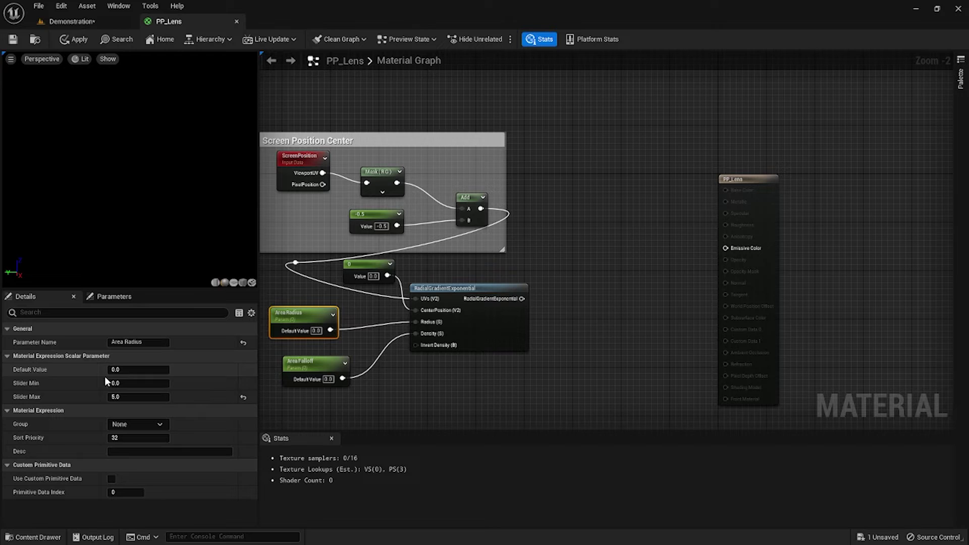
{"action": "left_click", "coordinate": [144, 369]}
{"action": "type", "text": "1"}
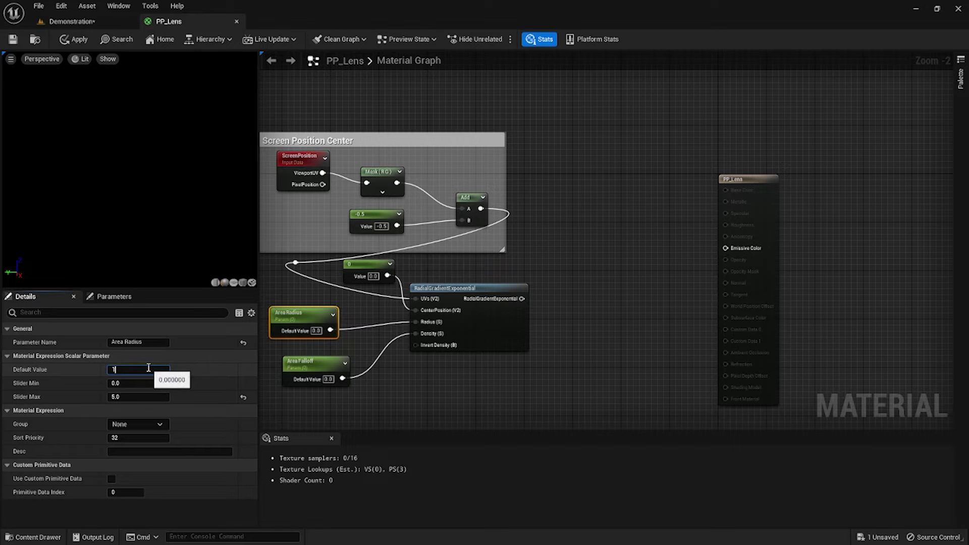
{"action": "left_click", "coordinate": [313, 362]}
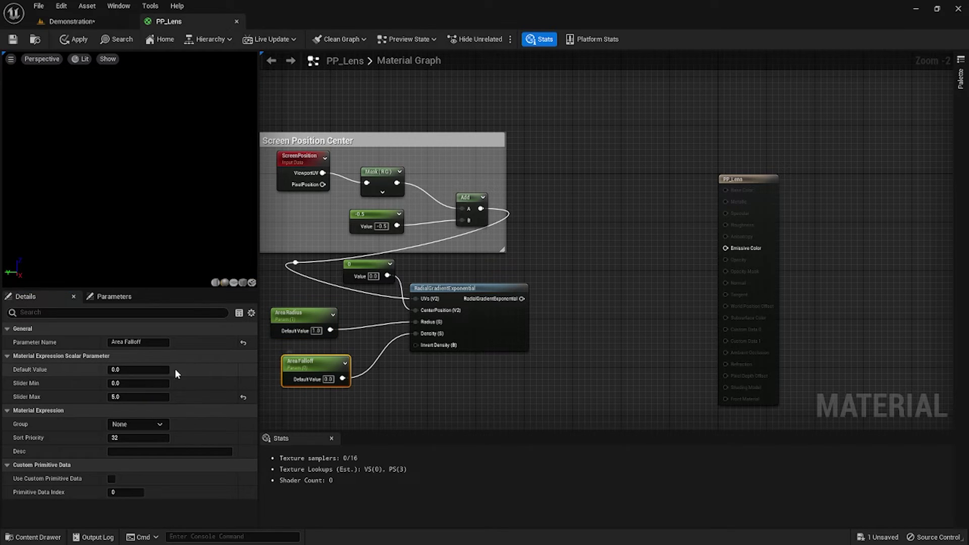
{"action": "left_click", "coordinate": [133, 370]}
{"action": "type", "text": "1"}
{"action": "left_click", "coordinate": [326, 407]}
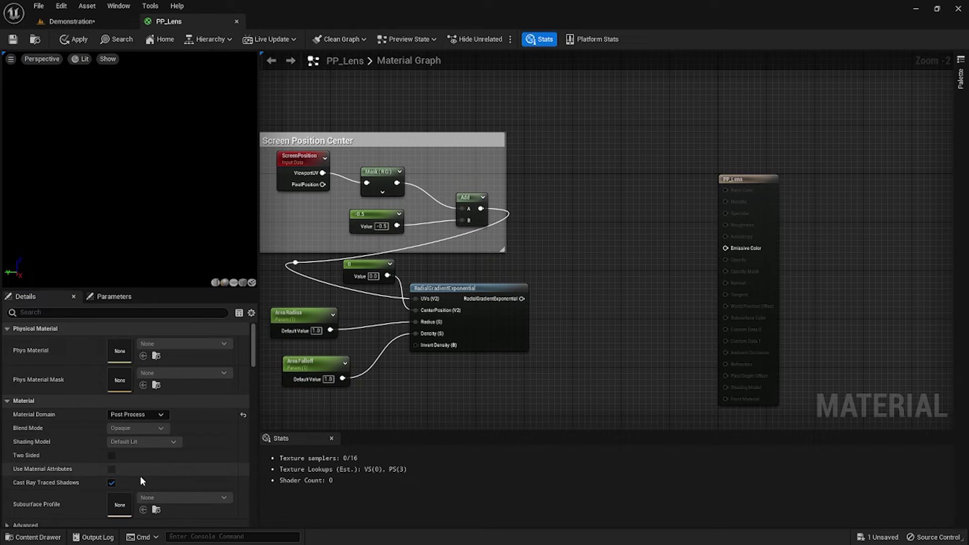
Step: Add a OneMinus node and connect the RadialGradientExponential output to its input
{"action": "right_click", "coordinate": [565, 350]}
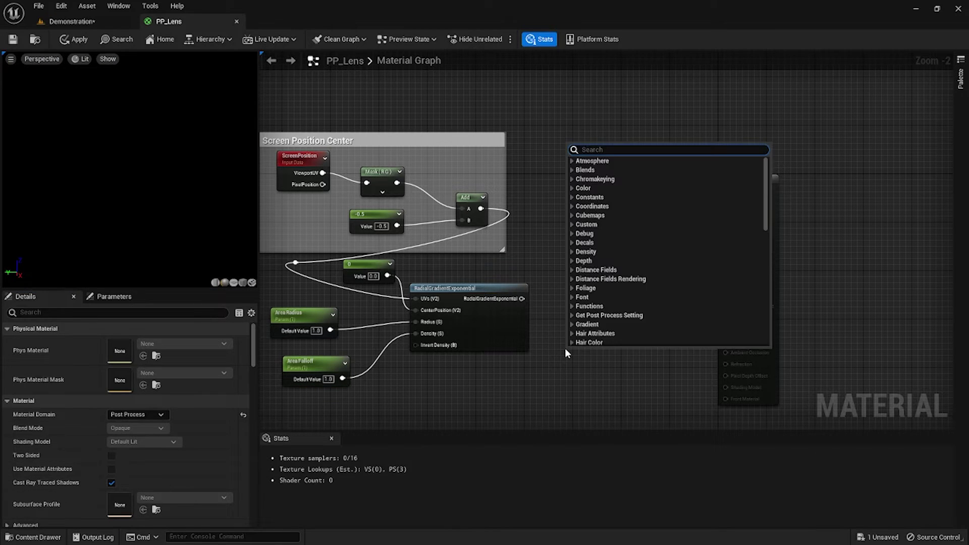
{"action": "type", "text": "one"}
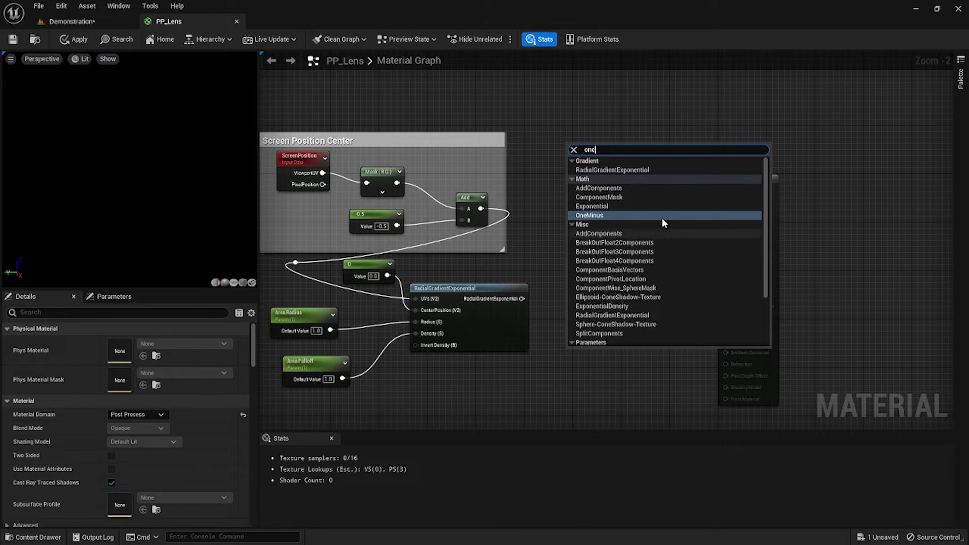
{"action": "left_click", "coordinate": [635, 216]}
{"action": "left_click_drag", "start_coordinate": [523, 298], "coordinate": [573, 319]}
Step: Add a StaticSwitchParameter node below the OneMinus node and name it "Invert"
{"action": "left_click", "coordinate": [593, 370]}
{"action": "right_click", "coordinate": [592, 367]}
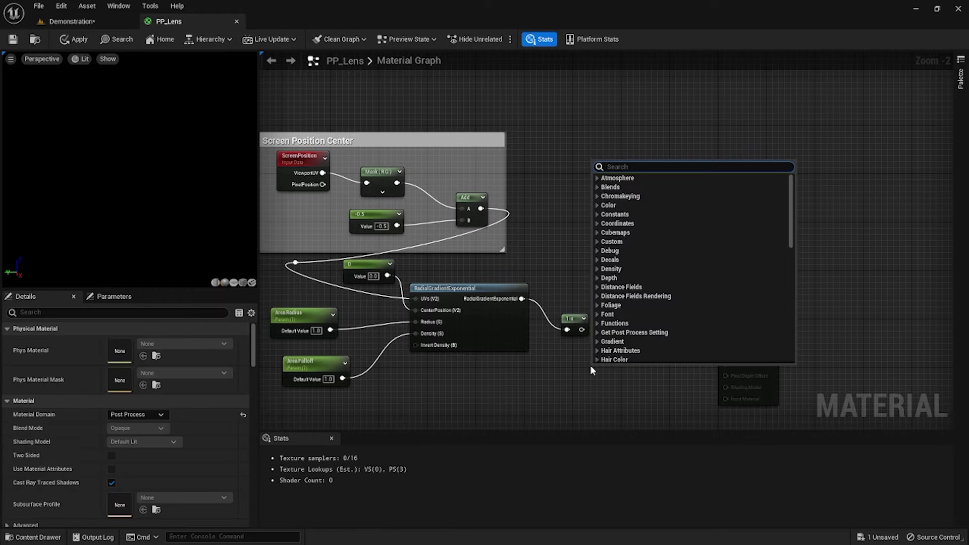
{"action": "type", "text": "stat"}
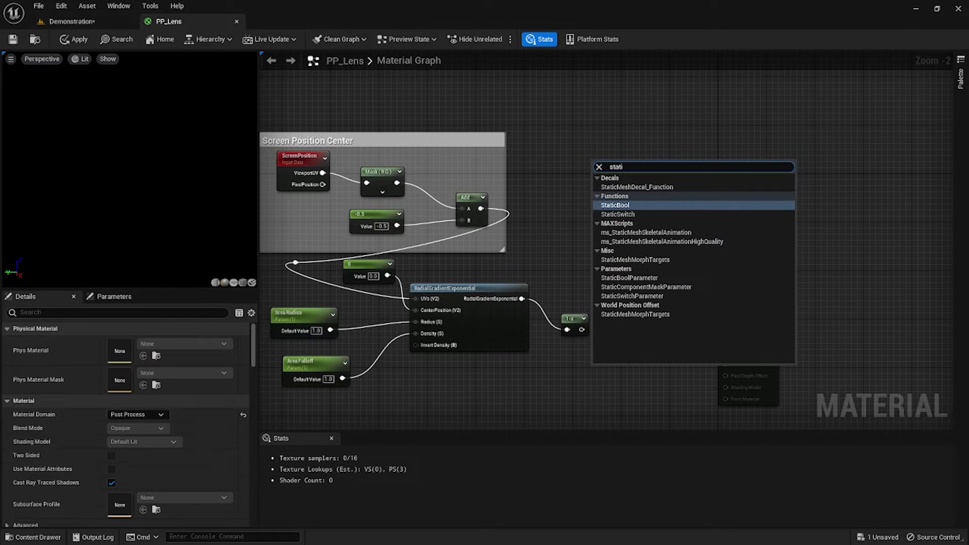
{"action": "right_click", "coordinate": [613, 358]}
{"action": "type", "text": "static"}
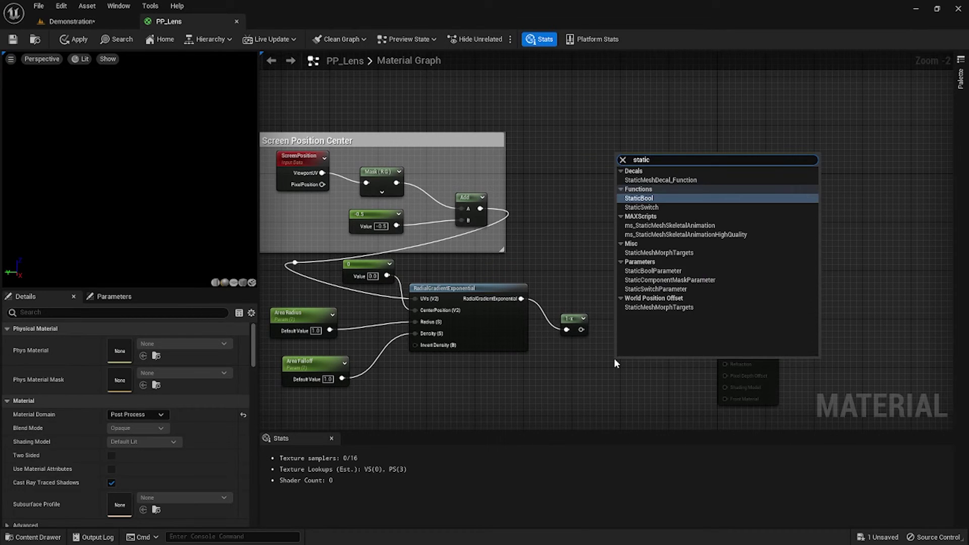
{"action": "type", "text": "swit"}
{"action": "left_click", "coordinate": [655, 198]}
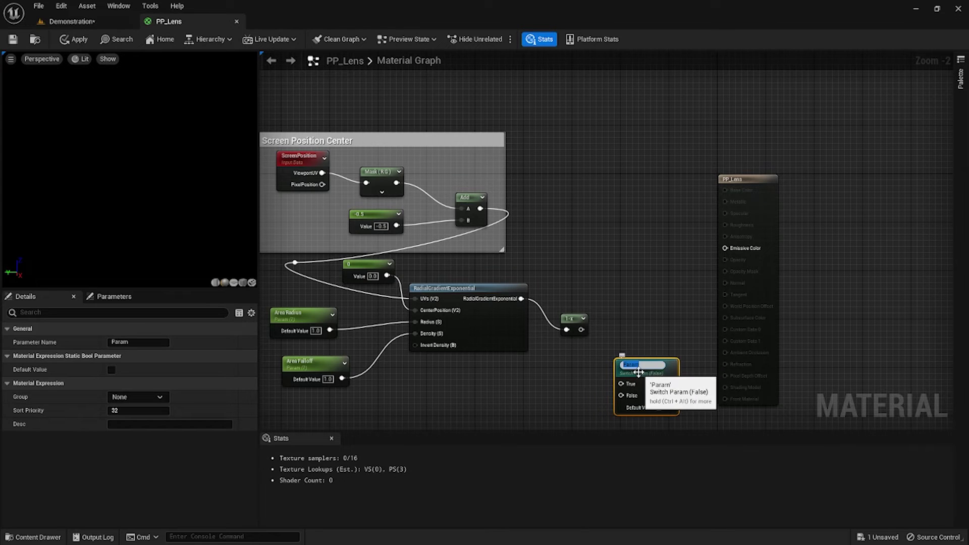
{"action": "type", "text": "Invert"}
{"action": "key", "text": "Return"}
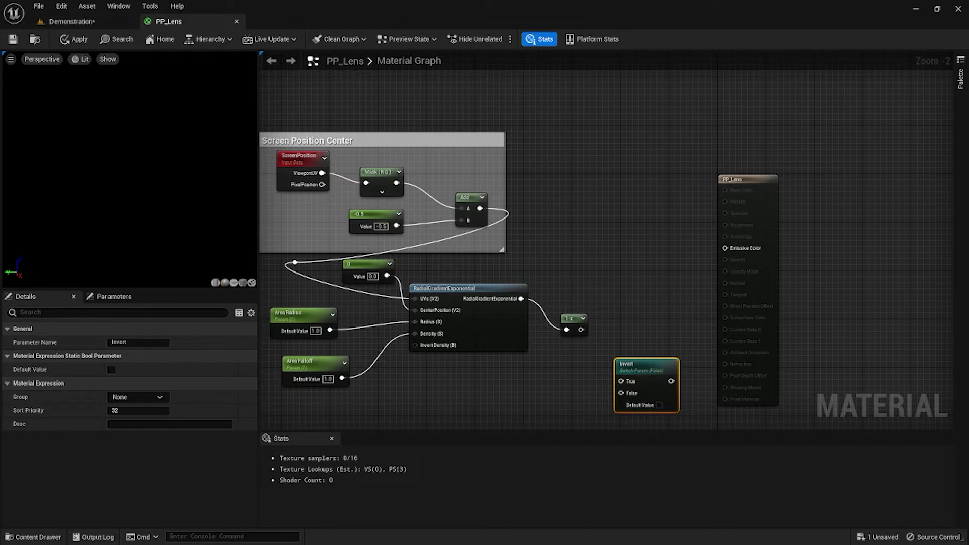
Step: Connect the RadialGradientExponential output to the Invert switch's False input and align the switch beneath the OneMinus node
{"action": "left_click_drag", "start_coordinate": [521, 299], "coordinate": [621, 393]}
{"action": "left_click_drag", "start_coordinate": [578, 327], "coordinate": [579, 297]}
{"action": "left_click_drag", "start_coordinate": [646, 364], "coordinate": [591, 349]}
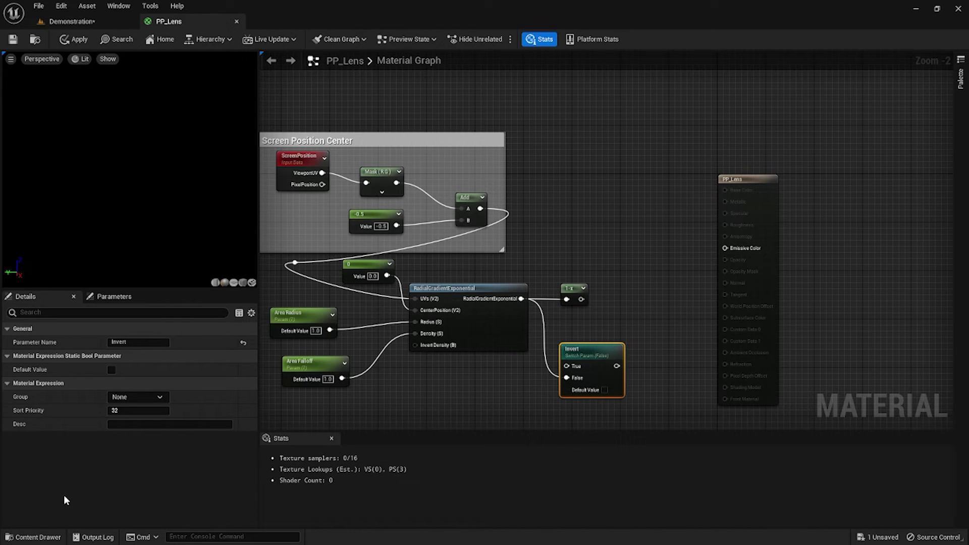
Step: Connect the OneMinus output to the Invert switch's True input and space the two nodes apart
{"action": "left_click_drag", "start_coordinate": [580, 299], "coordinate": [567, 366]}
{"action": "left_click_drag", "start_coordinate": [587, 352], "coordinate": [605, 334]}
{"action": "left_click_drag", "start_coordinate": [572, 288], "coordinate": [554, 276]}
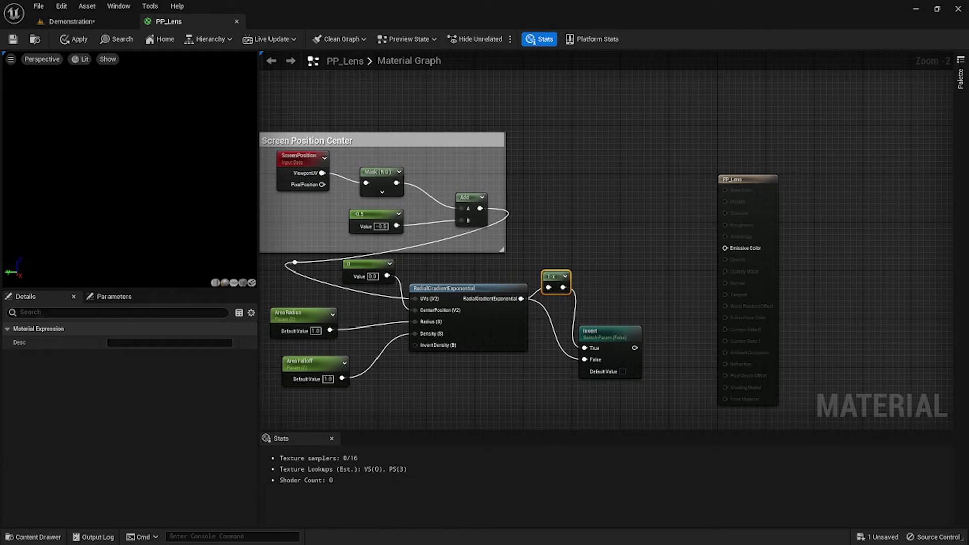
Step: Wrap the radial gradient, its input parameters, OneMinus and Invert nodes in a comment titled "Radial Falloff"
{"action": "left_click_drag", "start_coordinate": [364, 263], "coordinate": [365, 269]}
{"action": "left_click_drag", "start_coordinate": [665, 285], "coordinate": [330, 379]}
{"action": "type", "text": "c"}
{"action": "type", "text": "Radia"}
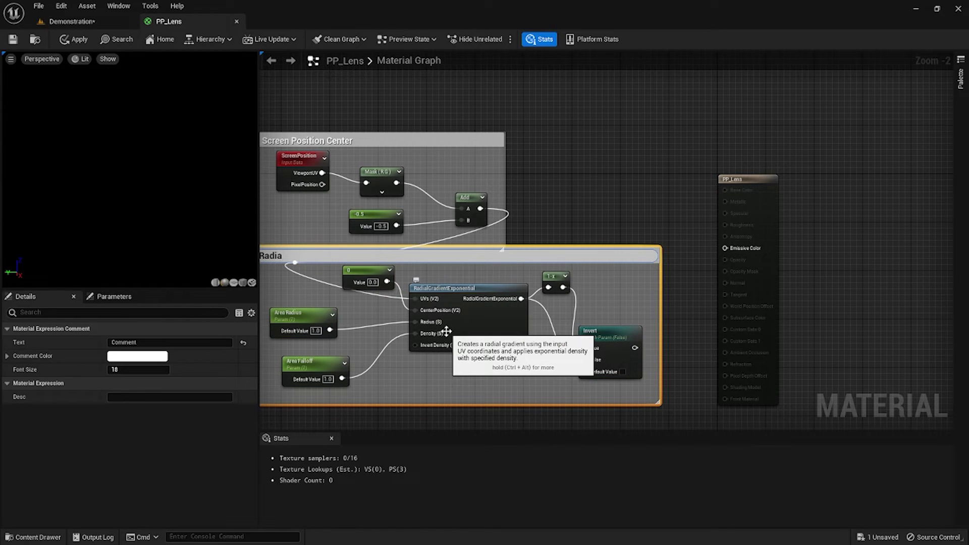
{"action": "type", "text": "l Falloff"}
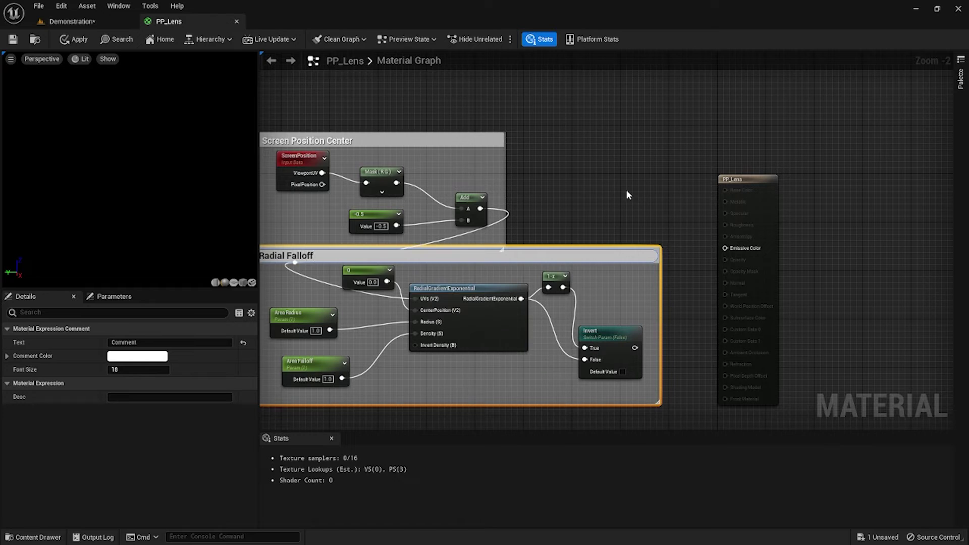
{"action": "left_click", "coordinate": [627, 195]}
Step: Move the Screen Position Center group clear of the Radial Falloff comment and shift the PP_Lens result node farther away
{"action": "left_click_drag", "start_coordinate": [459, 140], "coordinate": [499, 98]}
{"action": "scroll", "coordinate": [541, 218], "scroll_direction": "down", "scroll_amount": 1}
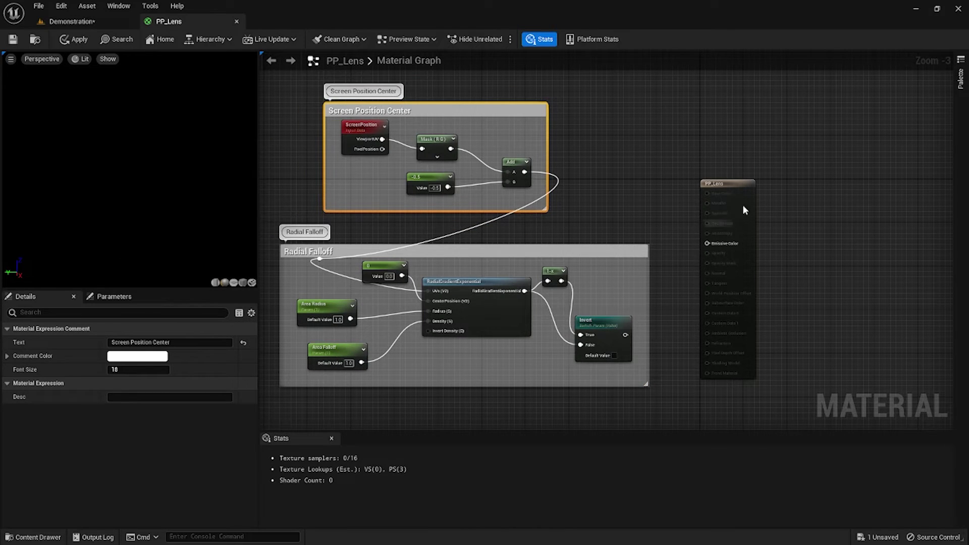
{"action": "left_click_drag", "start_coordinate": [743, 204], "coordinate": [823, 193]}
Step: Add a Multiply node with the Add output as A and the Invert output as B, and briefly preview it through Emissive Color
{"action": "left_click", "coordinate": [695, 276]}
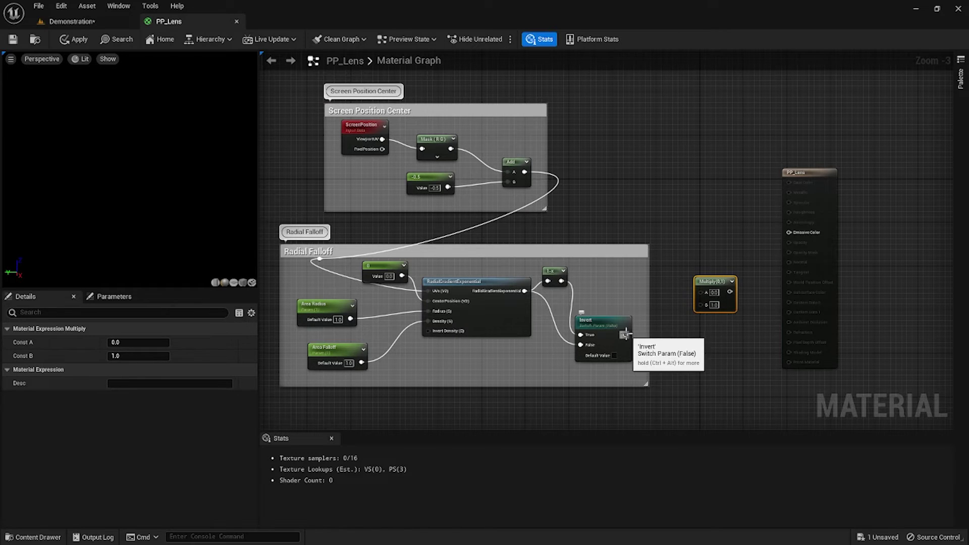
{"action": "left_click_drag", "start_coordinate": [626, 335], "coordinate": [701, 305]}
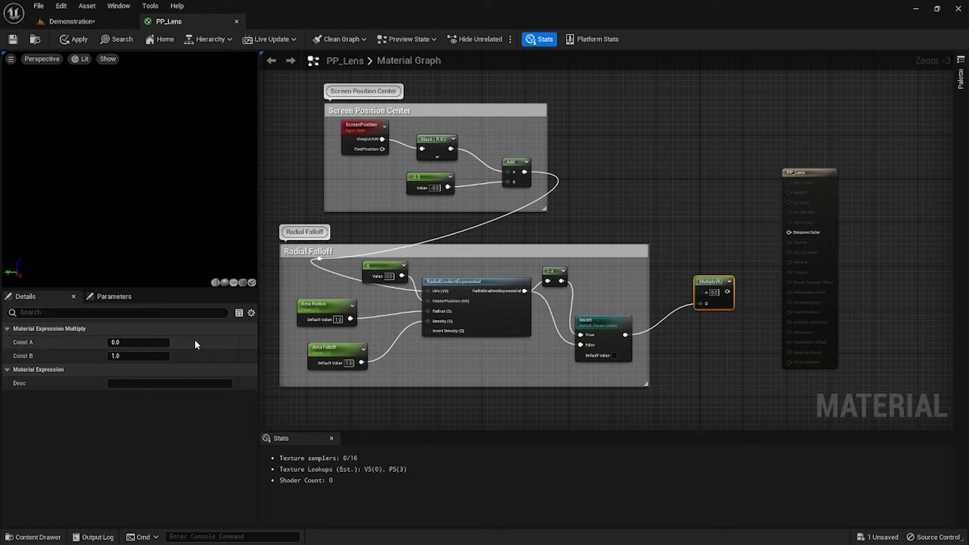
{"action": "left_click_drag", "start_coordinate": [700, 291], "coordinate": [525, 172]}
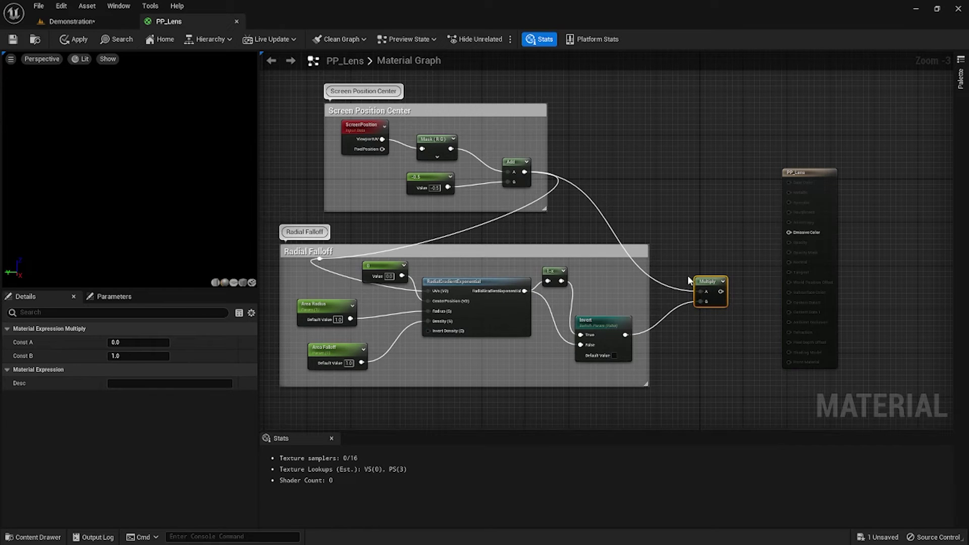
{"action": "left_click_drag", "start_coordinate": [707, 281], "coordinate": [789, 233]}
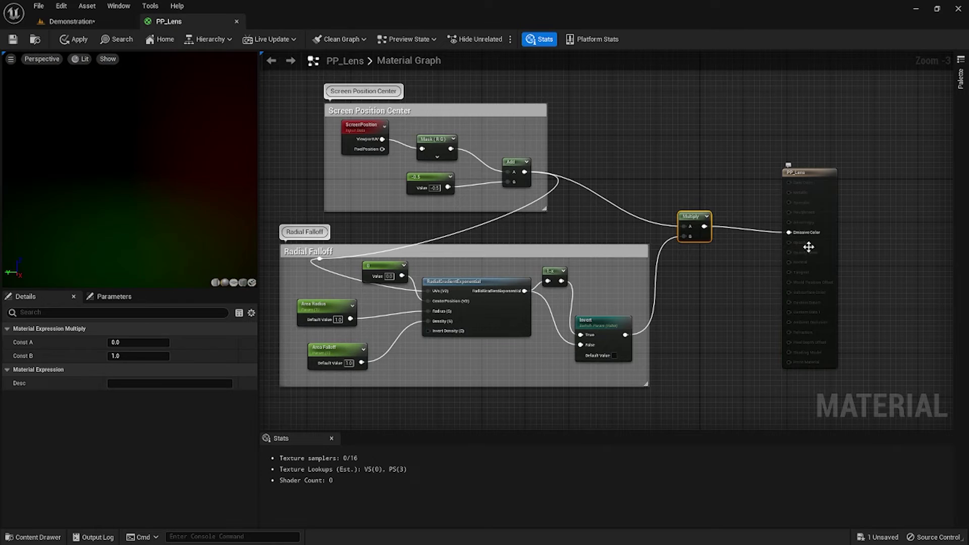
{"action": "left_click", "coordinate": [788, 232], "text": "alt"}
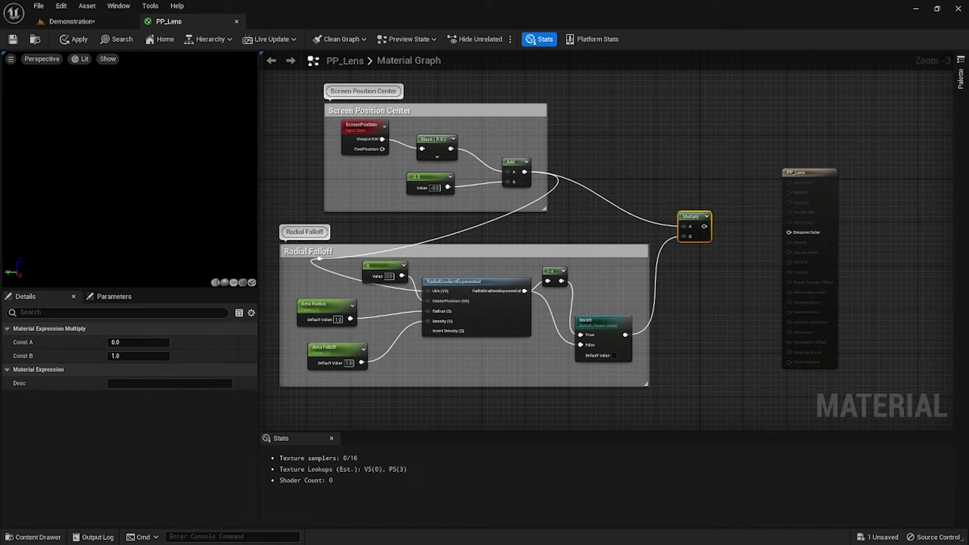
Step: Add a second Multiply node before the result node and connect the first Multiply's output to its B input
{"action": "right_click_drag", "start_coordinate": [716, 301], "coordinate": [582, 313]}
{"action": "left_click", "coordinate": [685, 202]}
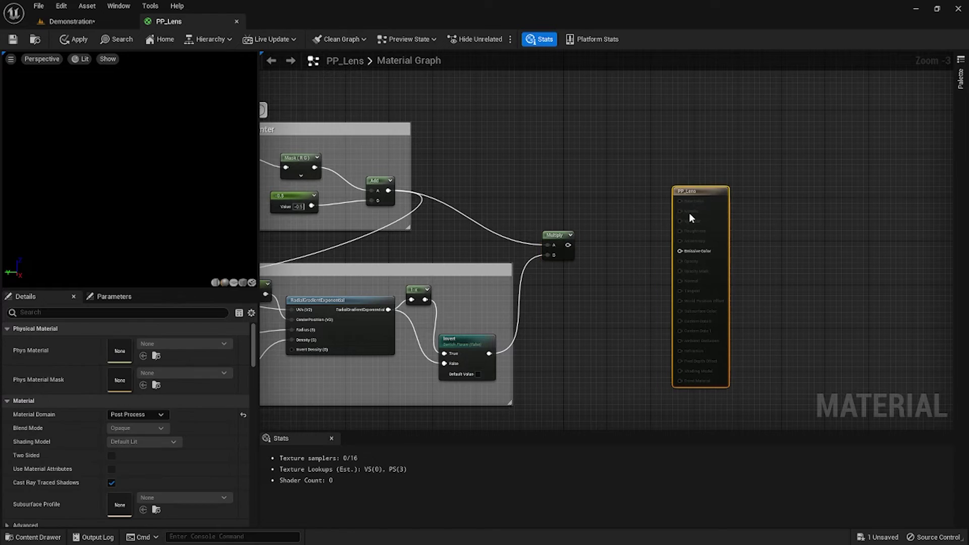
{"action": "left_click", "coordinate": [594, 323]}
{"action": "left_click", "coordinate": [593, 323]}
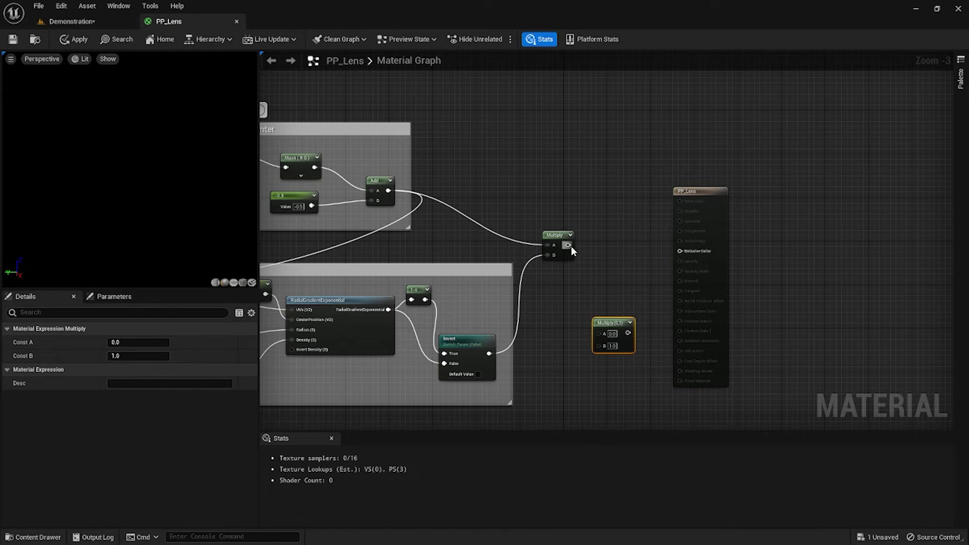
{"action": "left_click_drag", "start_coordinate": [569, 245], "coordinate": [627, 299]}
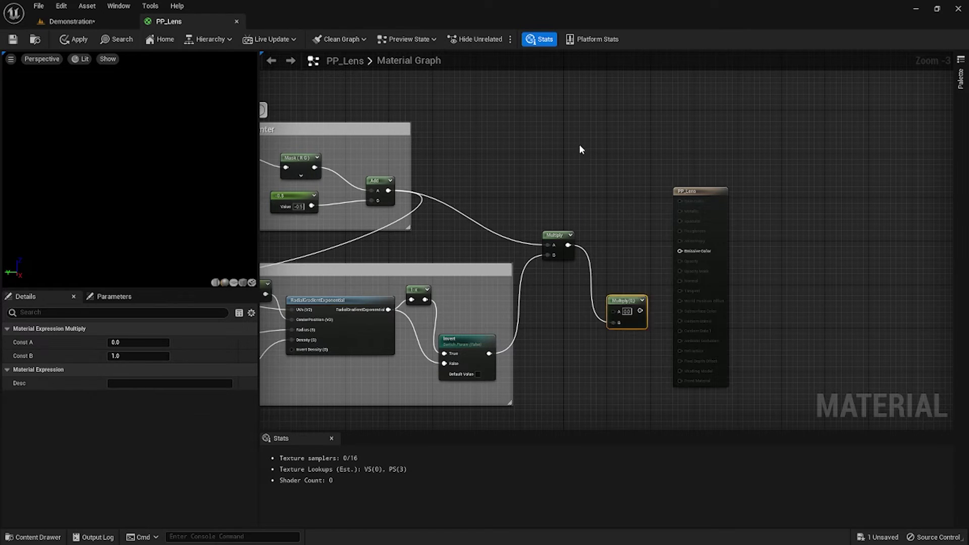
Step: Add a scalar parameter named "Intensity" and place it above the second Multiply node
{"action": "left_click", "coordinate": [590, 195]}
{"action": "left_click", "coordinate": [600, 197]}
{"action": "right_click", "coordinate": [619, 202]}
{"action": "left_click", "coordinate": [626, 222]}
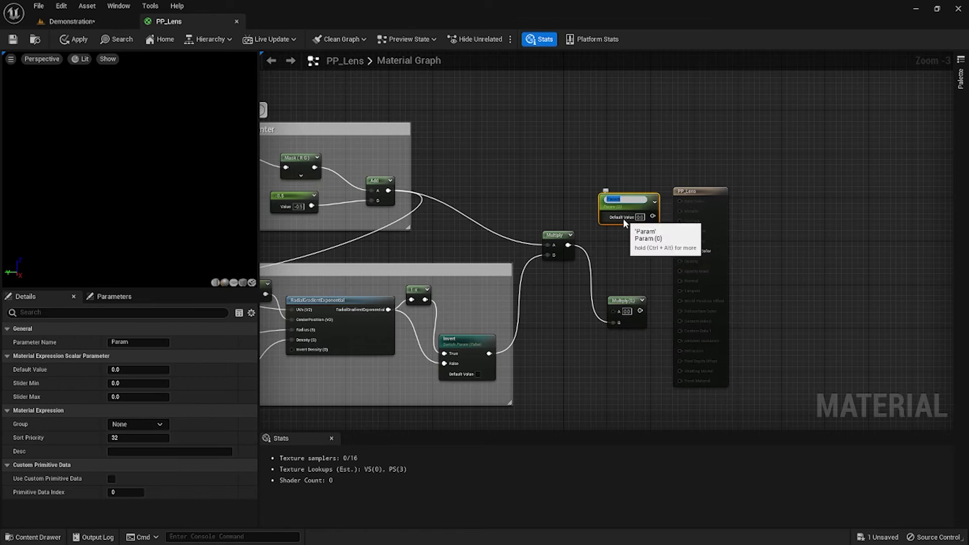
{"action": "type", "text": "Intens"}
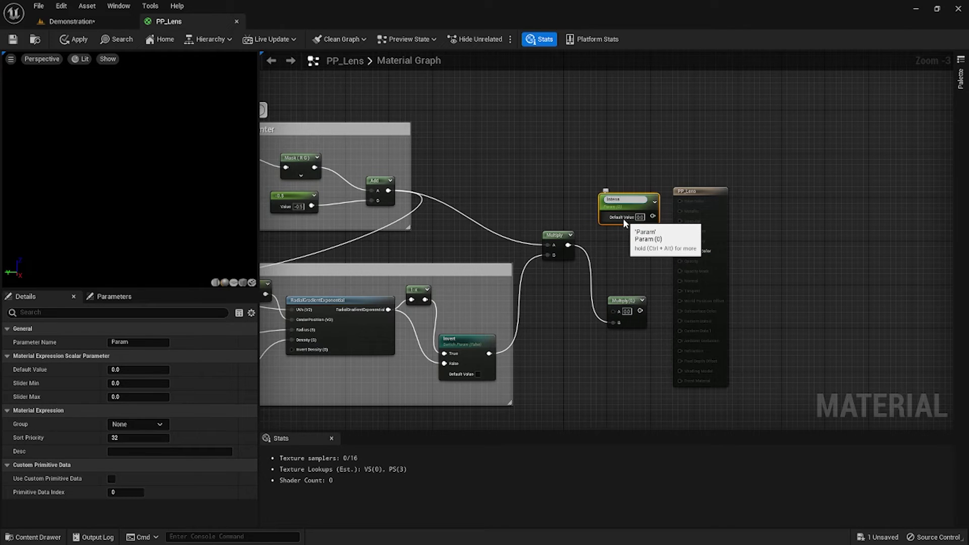
{"action": "type", "text": "ity"}
{"action": "left_click", "coordinate": [610, 246]}
{"action": "left_click_drag", "start_coordinate": [628, 194], "coordinate": [614, 186]}
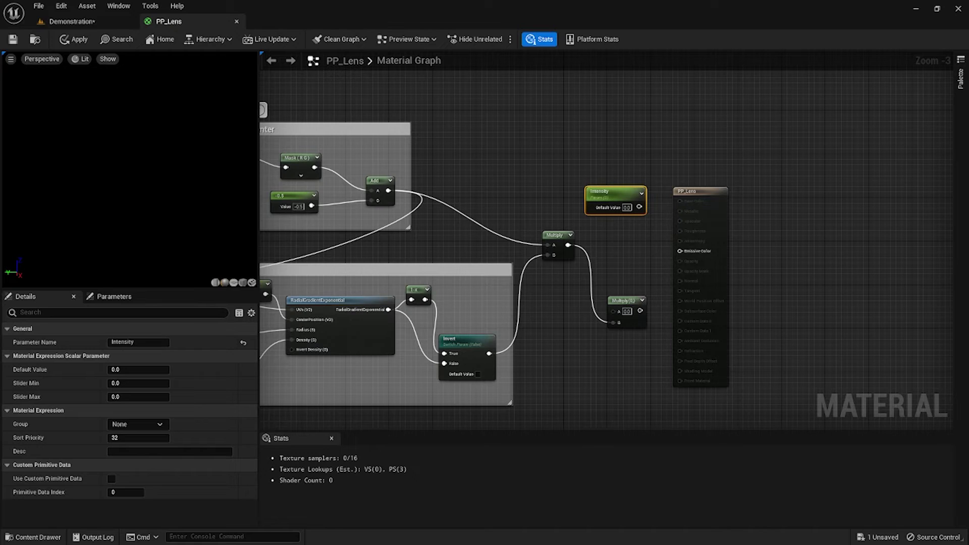
Step: Set the Intensity parameter's Default Value to 0.5 and its Slider Max to 1
{"action": "left_click", "coordinate": [144, 370]}
{"action": "type", "text": "0.5"}
{"action": "key", "text": "Return"}
{"action": "left_click", "coordinate": [124, 397]}
{"action": "type", "text": "1"}
{"action": "key", "text": "Return"}
Step: Connect Intensity to the second Multiply's A input and that Multiply's output to Emissive Color
{"action": "left_click_drag", "start_coordinate": [639, 207], "coordinate": [643, 291]}
{"action": "left_click_drag", "start_coordinate": [702, 192], "coordinate": [734, 193]}
{"action": "right_click_drag", "start_coordinate": [492, 401], "coordinate": [445, 389]}
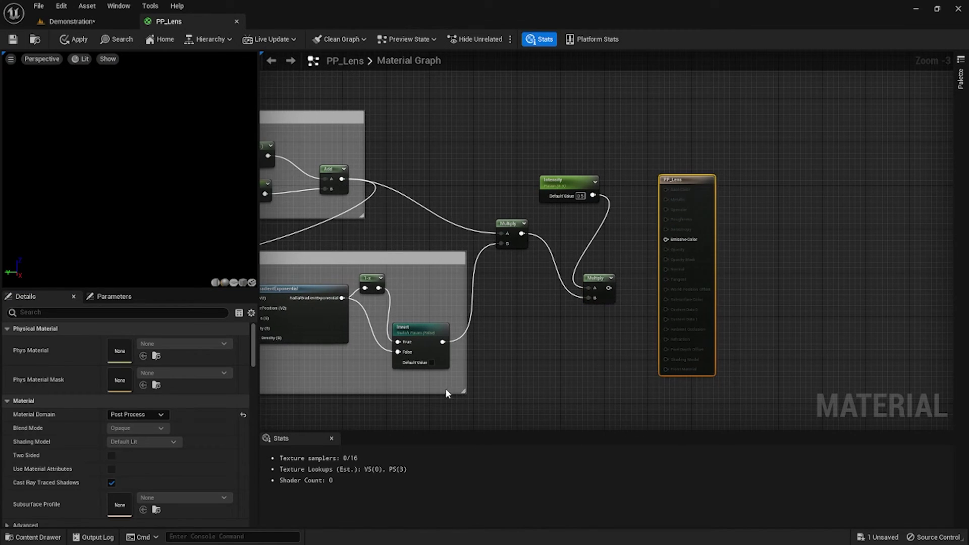
{"action": "left_click_drag", "start_coordinate": [609, 288], "coordinate": [665, 239]}
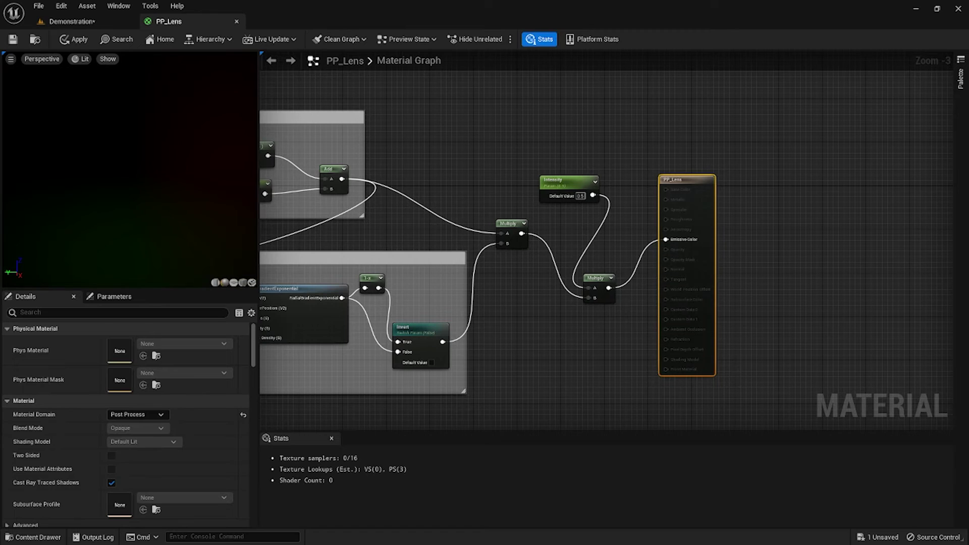
Step: Wrap the first Multiply node in a comment titled "Multiply with UV"
{"action": "left_click", "coordinate": [509, 224]}
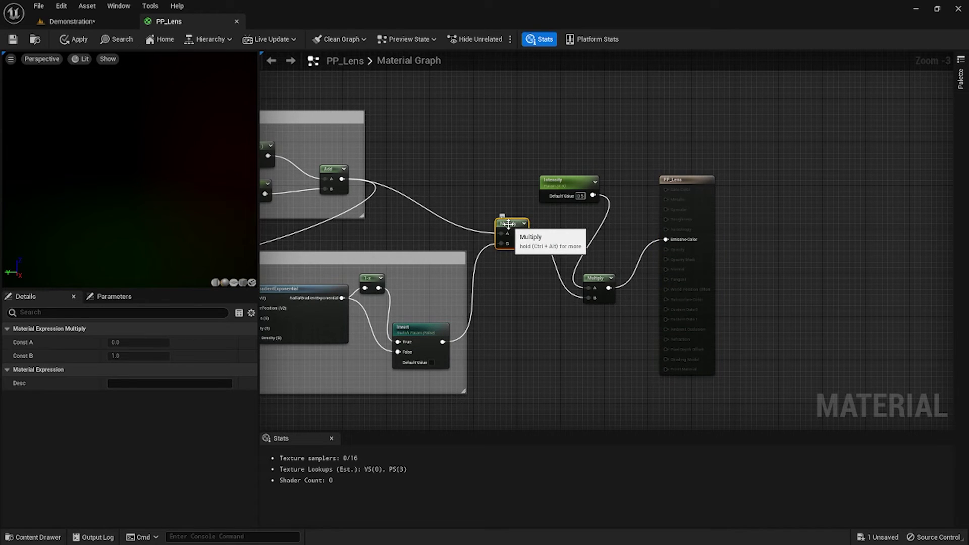
{"action": "key", "text": "c"}
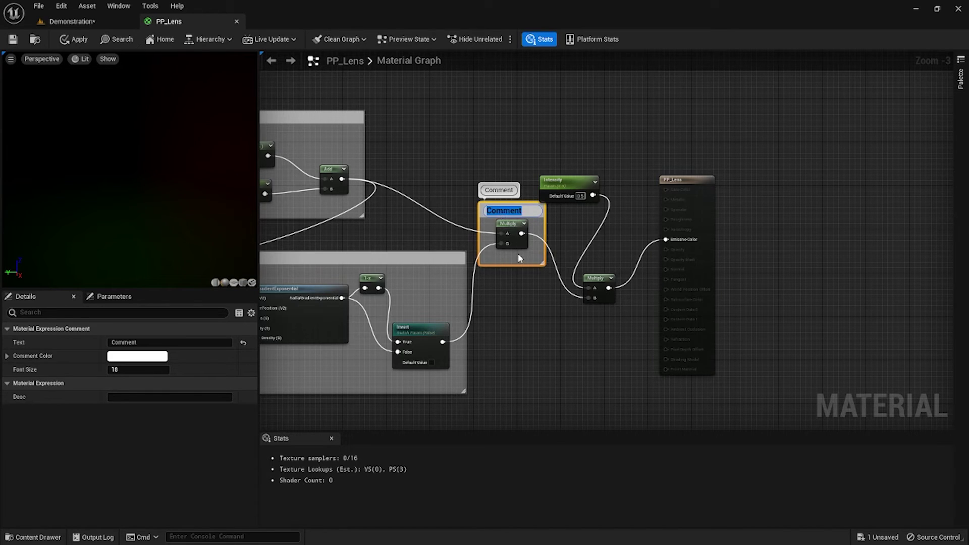
{"action": "type", "text": "Multiply with UV"}
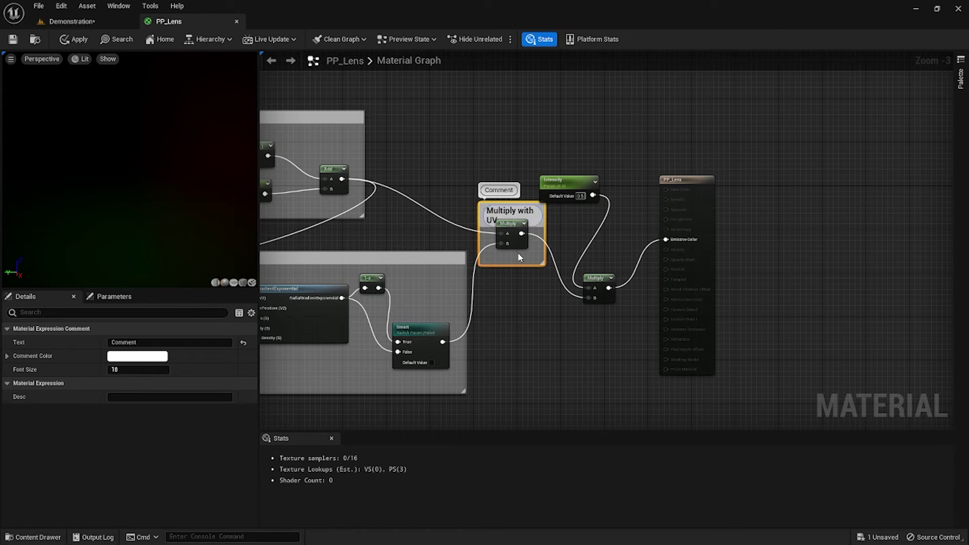
{"action": "key", "text": "Return"}
Step: Wrap the Intensity parameter and second Multiply in a comment titled "Intensity", and move the result node away to make room
{"action": "left_click_drag", "start_coordinate": [681, 180], "coordinate": [703, 174]}
{"action": "left_click_drag", "start_coordinate": [598, 181], "coordinate": [614, 186]}
{"action": "left_click_drag", "start_coordinate": [594, 154], "coordinate": [619, 283]}
{"action": "type", "text": "c"}
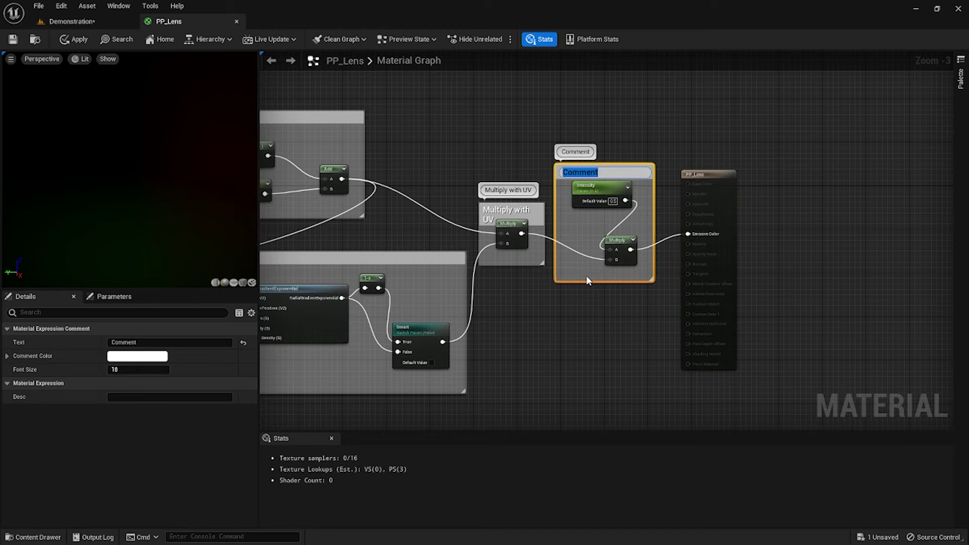
{"action": "type", "text": "intensity"}
{"action": "key", "text": "Return"}
{"action": "left_click", "coordinate": [586, 327]}
{"action": "left_click_drag", "start_coordinate": [703, 174], "coordinate": [768, 168]}
{"action": "key", "text": "s"}
{"action": "left_click", "coordinate": [702, 153]}
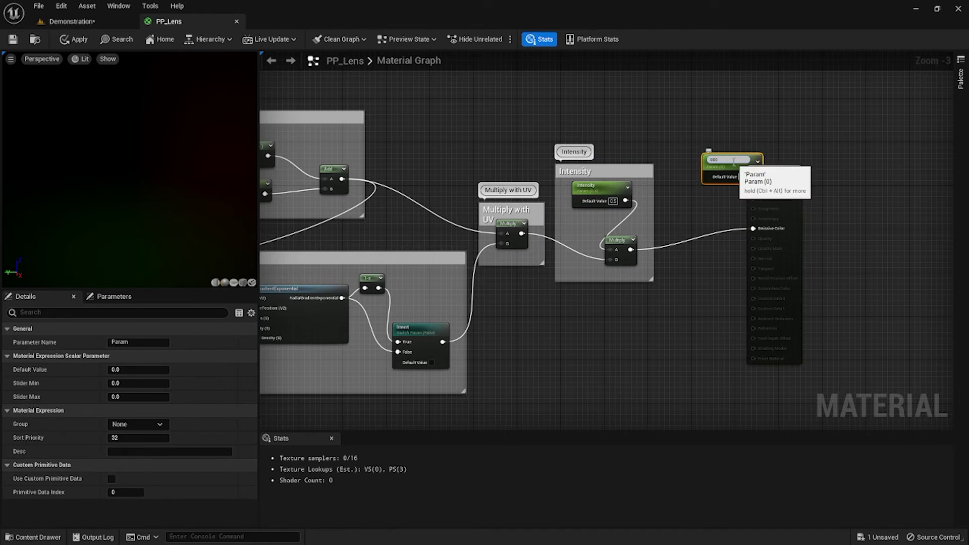
{"action": "type", "text": "s"}
{"action": "left_click", "coordinate": [732, 149]}
Step: Add a Subtract node with the Screen Position Center Add output as A and the Intensity Multiply output as B
{"action": "right_click", "coordinate": [701, 157]}
{"action": "type", "text": "subt"}
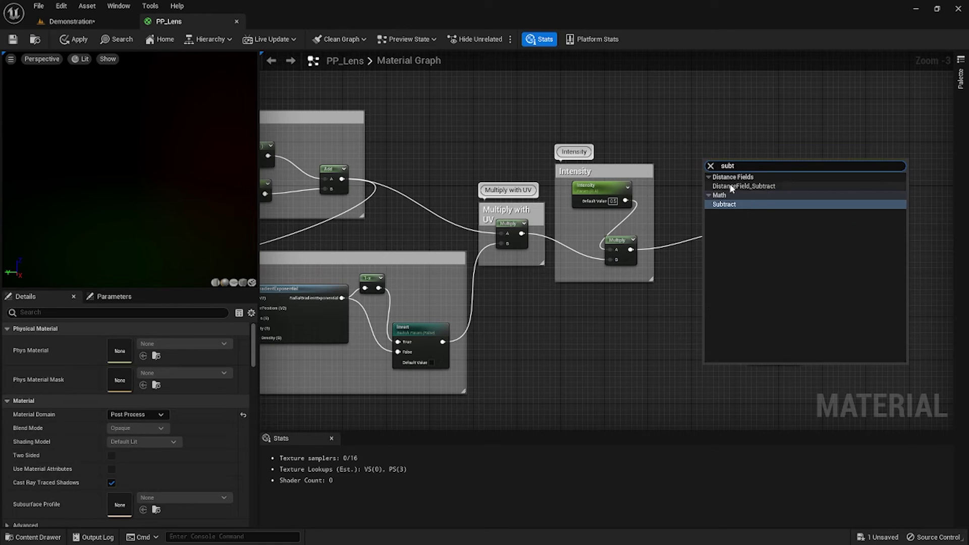
{"action": "left_click", "coordinate": [725, 204]}
{"action": "left_click_drag", "start_coordinate": [714, 160], "coordinate": [686, 159]}
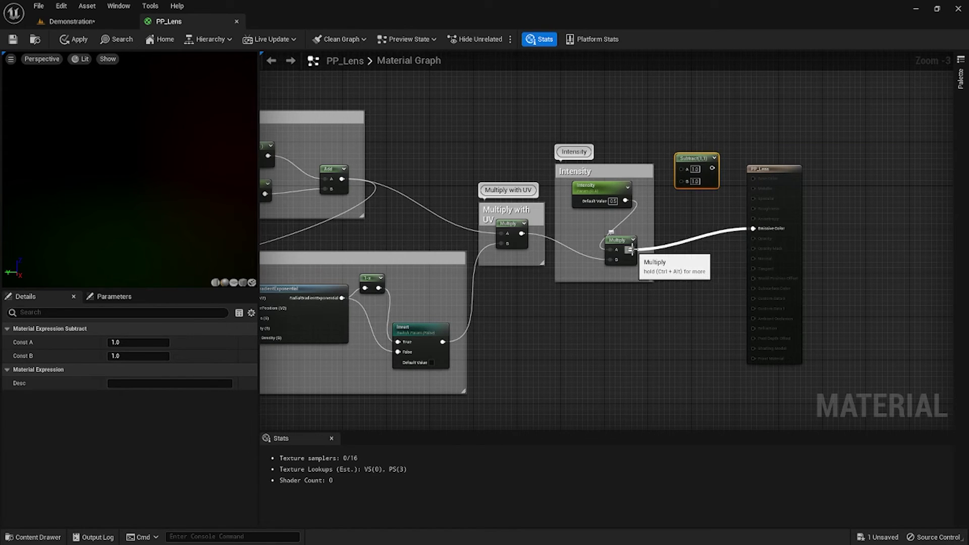
{"action": "left_click_drag", "start_coordinate": [631, 249], "coordinate": [681, 180]}
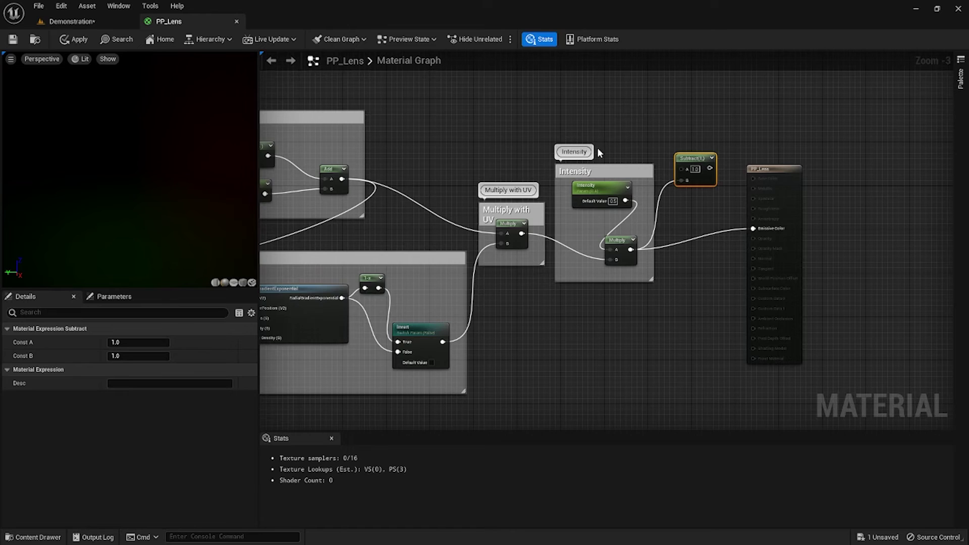
{"action": "scroll", "coordinate": [597, 152], "scroll_direction": "down", "scroll_amount": 1}
{"action": "left_click_drag", "start_coordinate": [659, 163], "coordinate": [408, 171]}
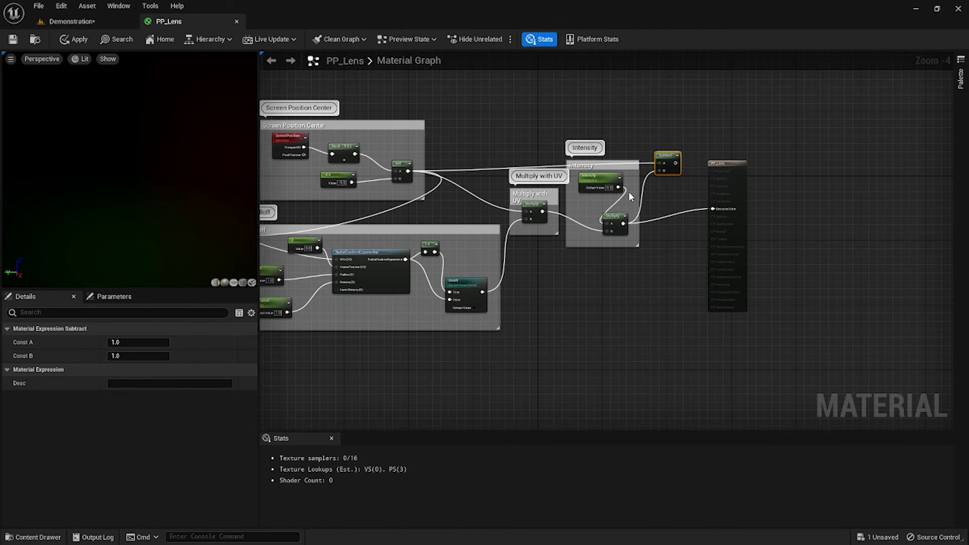
{"action": "left_click_drag", "start_coordinate": [658, 156], "coordinate": [657, 138]}
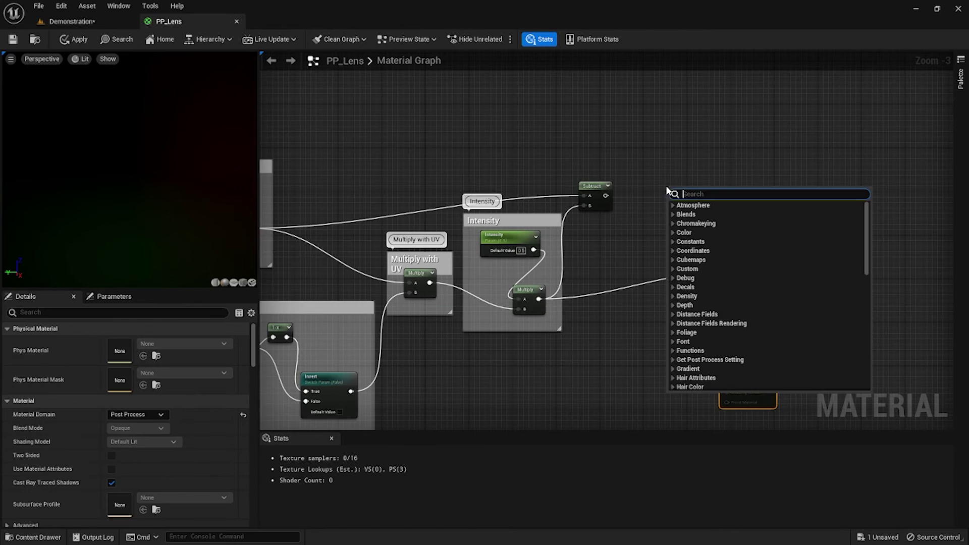
Step: Add a SceneTexture node beside the Subtract node and set its Scene Texture Id to PostProcessInput0
{"action": "type", "text": "scen"}
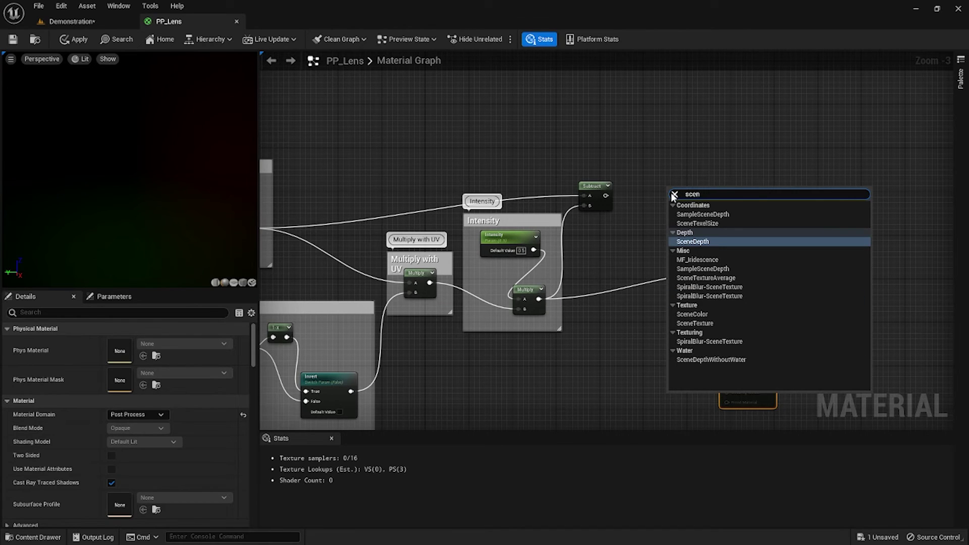
{"action": "type", "text": "c"}
{"action": "key", "text": "BackSpace"}
{"action": "type", "text": "etex"}
{"action": "left_click", "coordinate": [705, 268]}
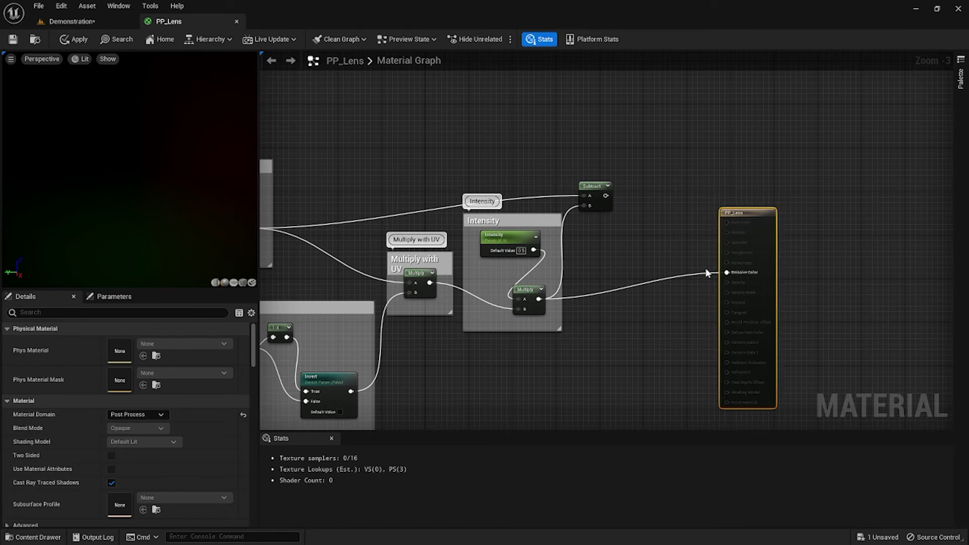
{"action": "left_click_drag", "start_coordinate": [698, 188], "coordinate": [666, 179]}
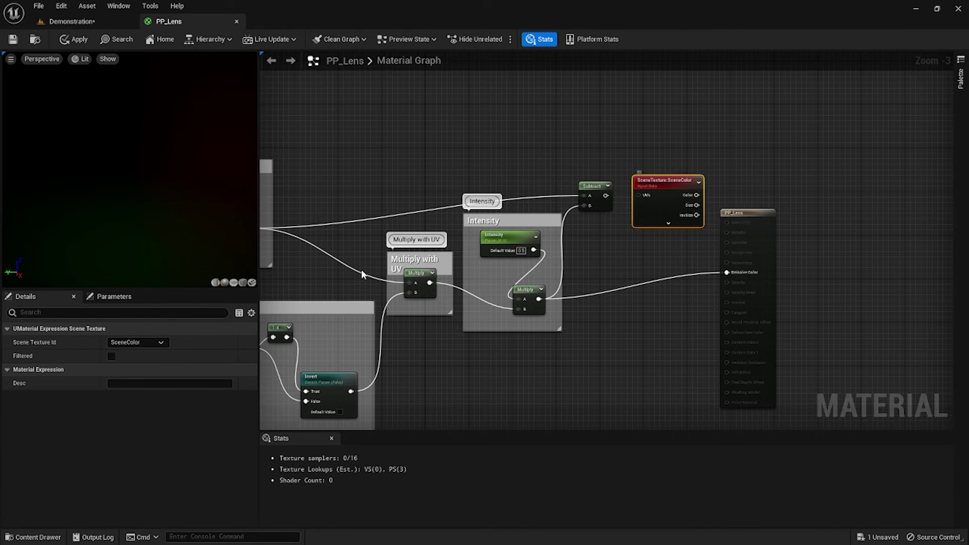
{"action": "left_click", "coordinate": [137, 344]}
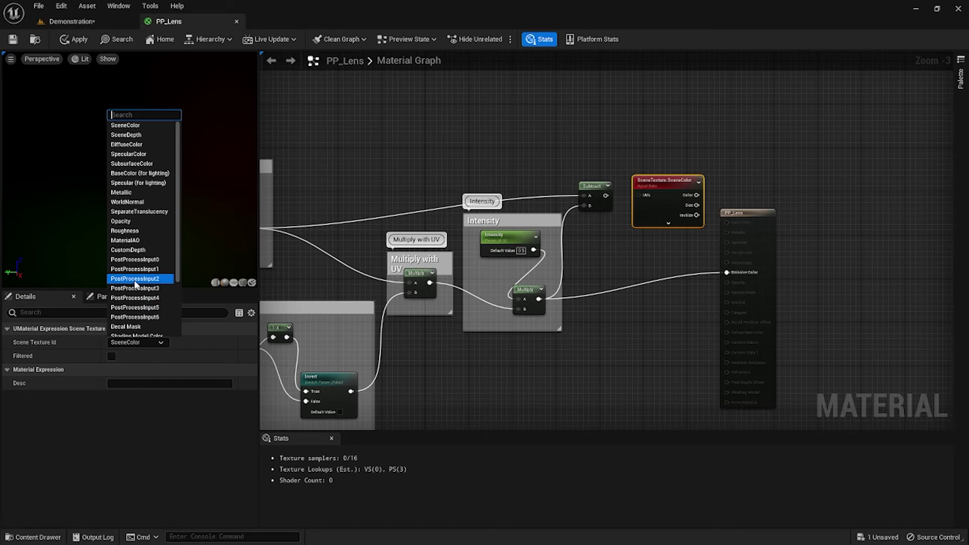
{"action": "left_click", "coordinate": [143, 260]}
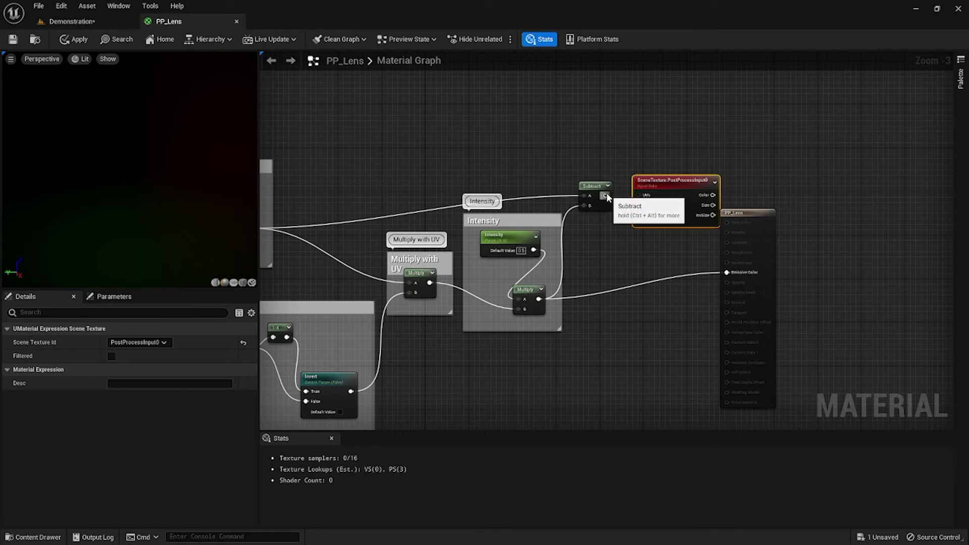
Step: Connect the Subtract output to the SceneTexture's UVs and its Color output to Emissive Color
{"action": "left_click_drag", "start_coordinate": [606, 195], "coordinate": [640, 195]}
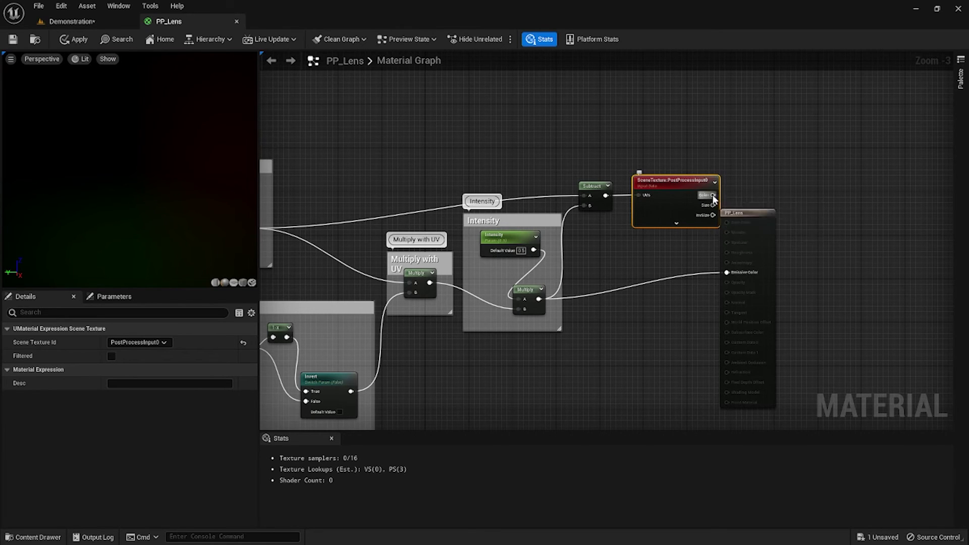
{"action": "left_click_drag", "start_coordinate": [714, 195], "coordinate": [728, 271]}
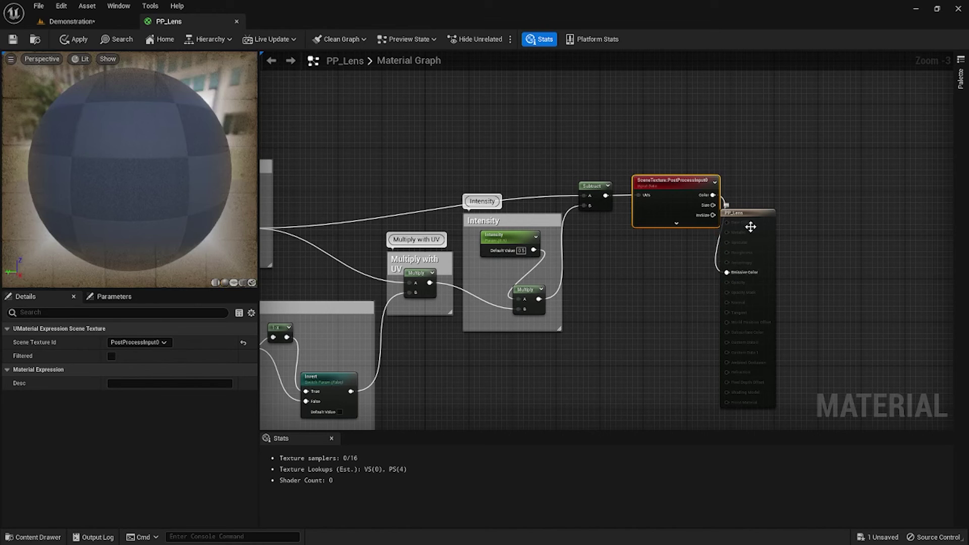
Step: Move the PP_Lens result node away from the SceneTexture node and inspect the distortion in the material preview
{"action": "left_click_drag", "start_coordinate": [751, 227], "coordinate": [777, 217]}
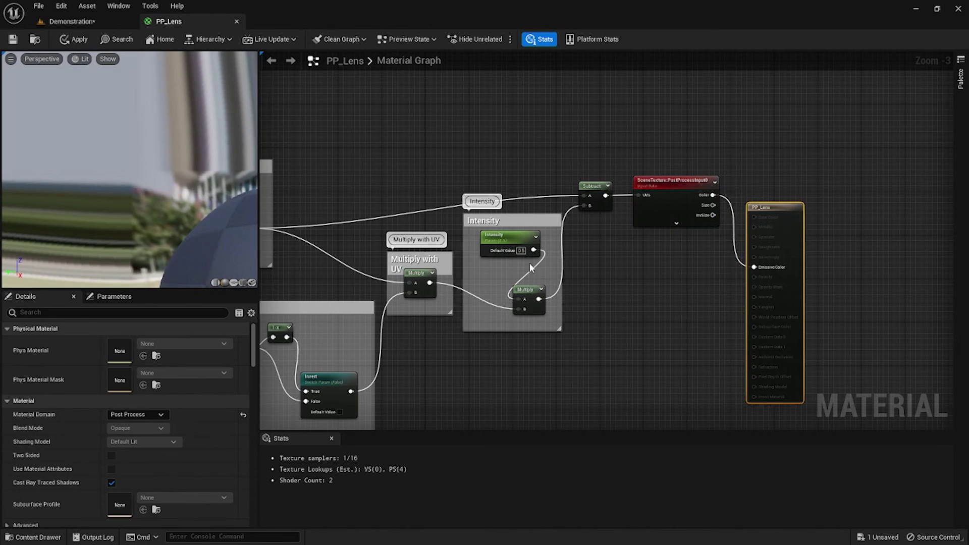
{"action": "scroll", "coordinate": [132, 217], "scroll_direction": "down", "scroll_amount": 3}
{"action": "scroll", "coordinate": [132, 217], "scroll_direction": "up", "scroll_amount": 1}
{"action": "right_click_drag", "start_coordinate": [132, 217], "coordinate": [158, 231]}
{"action": "left_click_drag", "start_coordinate": [117, 196], "coordinate": [131, 204]}
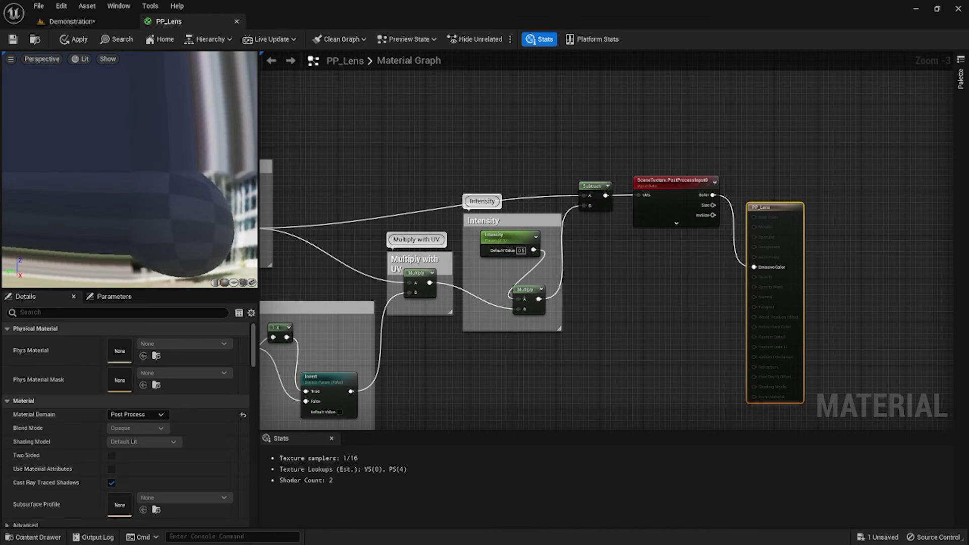
Step: Raise the Subtract node slightly and connect the Mask (R G) output in Screen Position Center to its A input
{"action": "scroll", "coordinate": [482, 343], "scroll_direction": "down", "scroll_amount": 2}
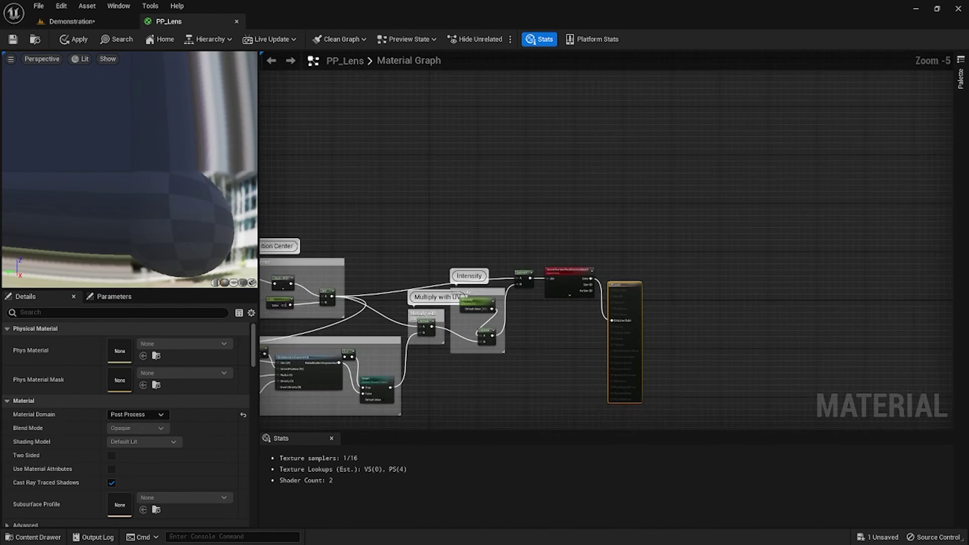
{"action": "right_click_drag", "start_coordinate": [482, 343], "coordinate": [599, 338]}
{"action": "scroll", "coordinate": [427, 274], "scroll_direction": "up", "scroll_amount": 2}
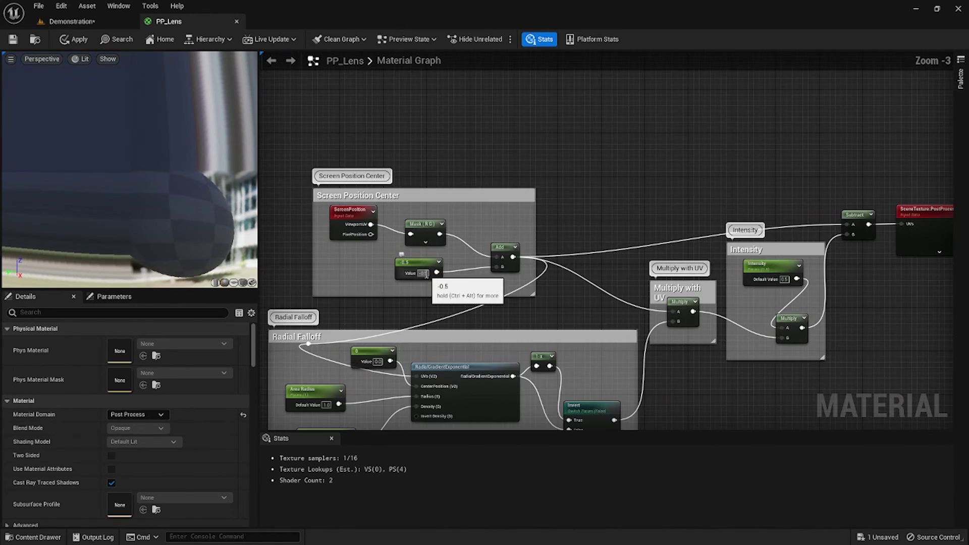
{"action": "left_click", "coordinate": [927, 213]}
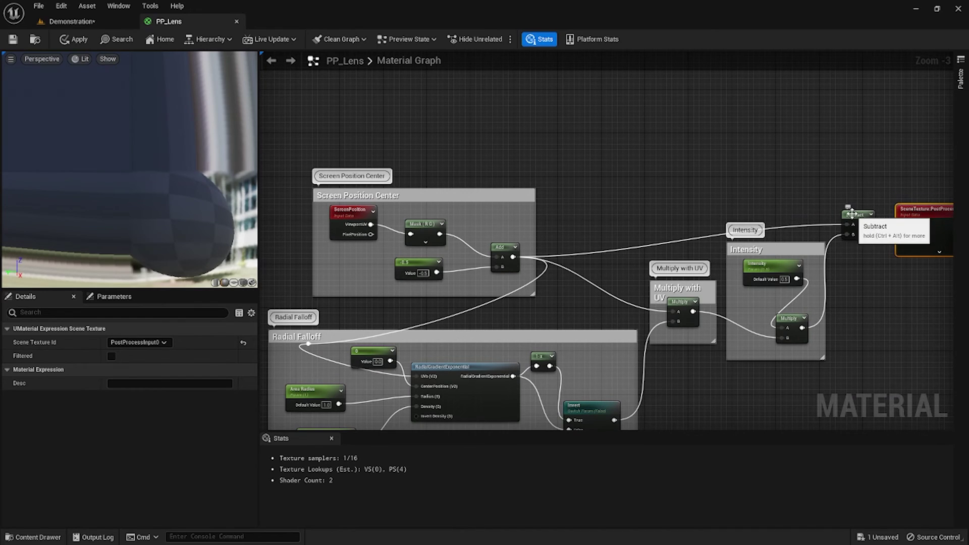
{"action": "left_click_drag", "start_coordinate": [855, 216], "coordinate": [858, 205]}
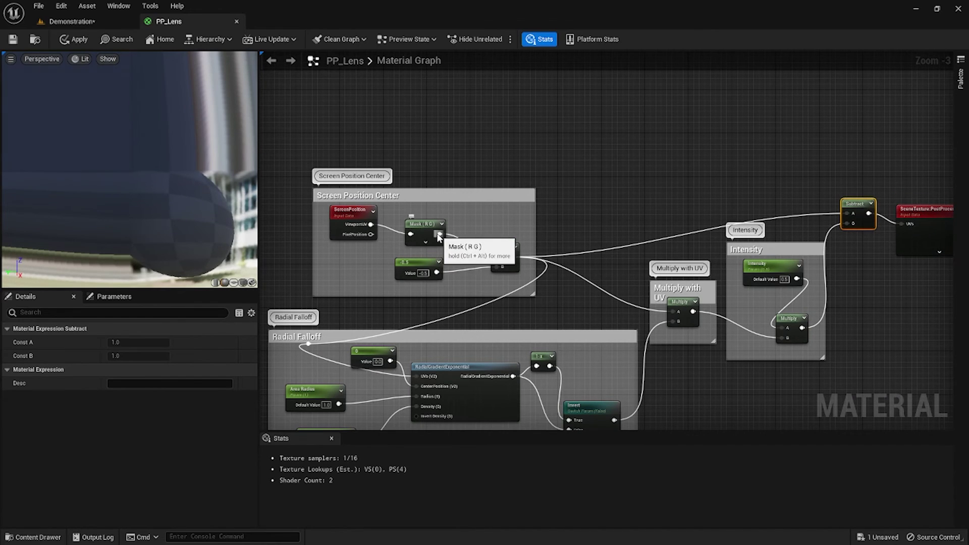
{"action": "left_click_drag", "start_coordinate": [440, 234], "coordinate": [846, 213]}
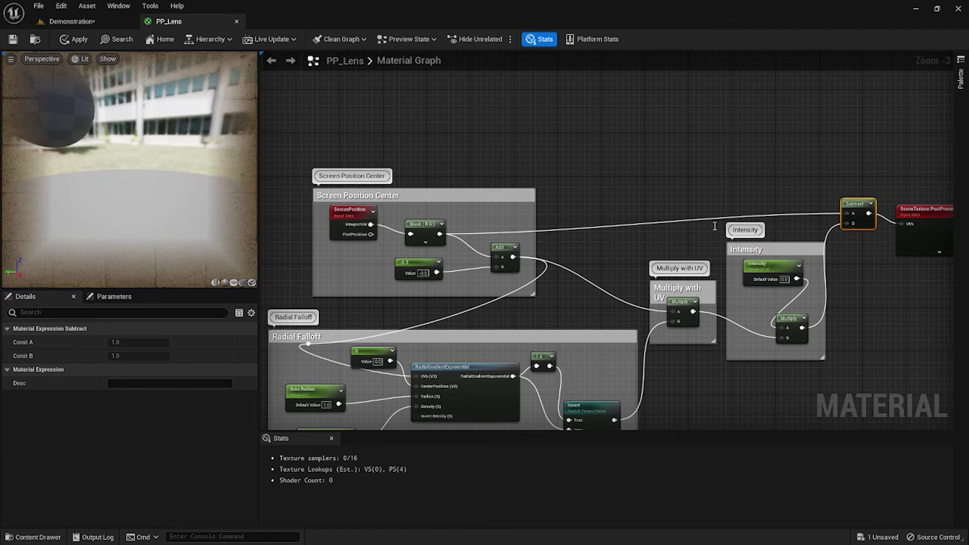
{"action": "middle_click_drag", "start_coordinate": [144, 185], "coordinate": [190, 222]}
Step: Save the PP_Lens material, return to the Demonstration level and save it too
{"action": "left_click", "coordinate": [13, 39]}
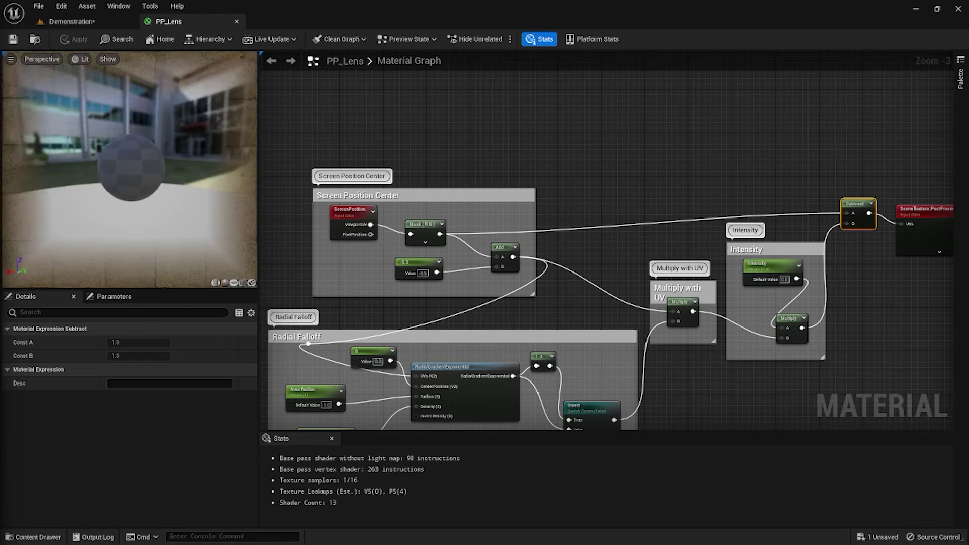
{"action": "left_click", "coordinate": [98, 19]}
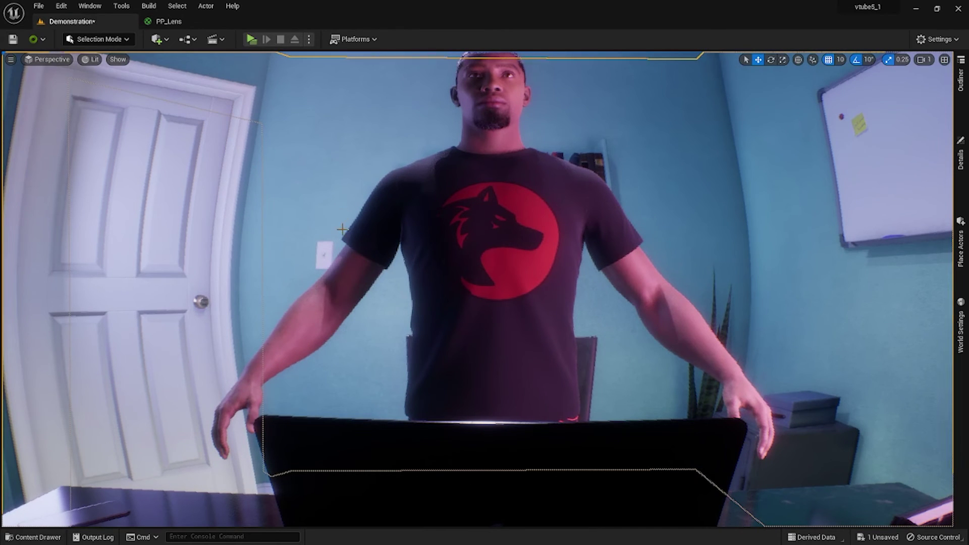
{"action": "key", "text": "ctrl+s"}
Step: Open the PP_Lens_Inst material instance from the bodycamtut folder and close the PP_Lens material editor
{"action": "left_click", "coordinate": [33, 538]}
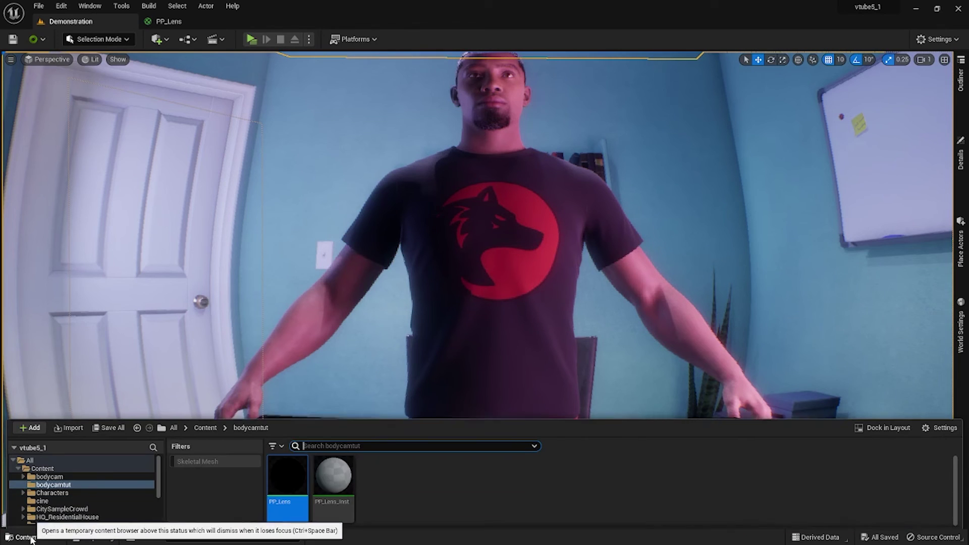
{"action": "left_click", "coordinate": [325, 465]}
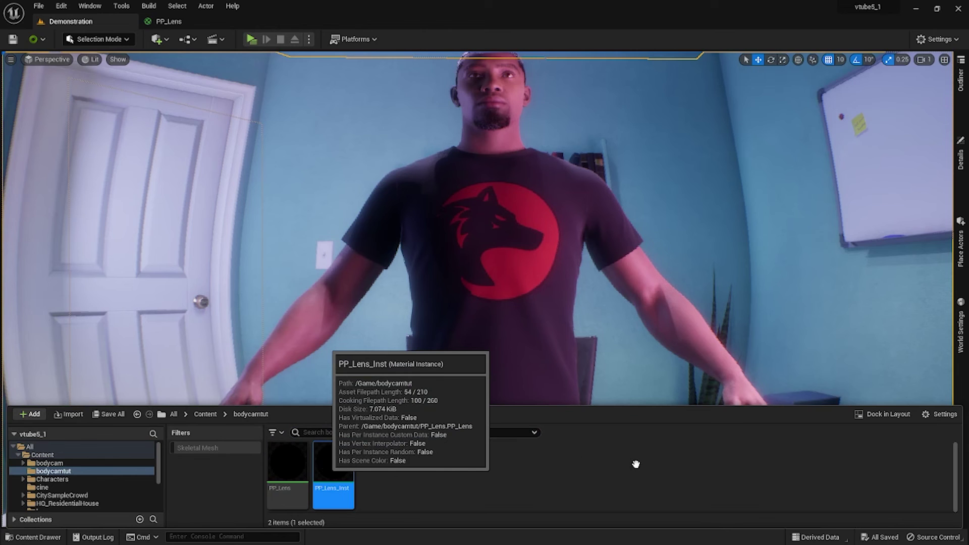
{"action": "key", "text": "Return"}
{"action": "left_click", "coordinate": [222, 21]}
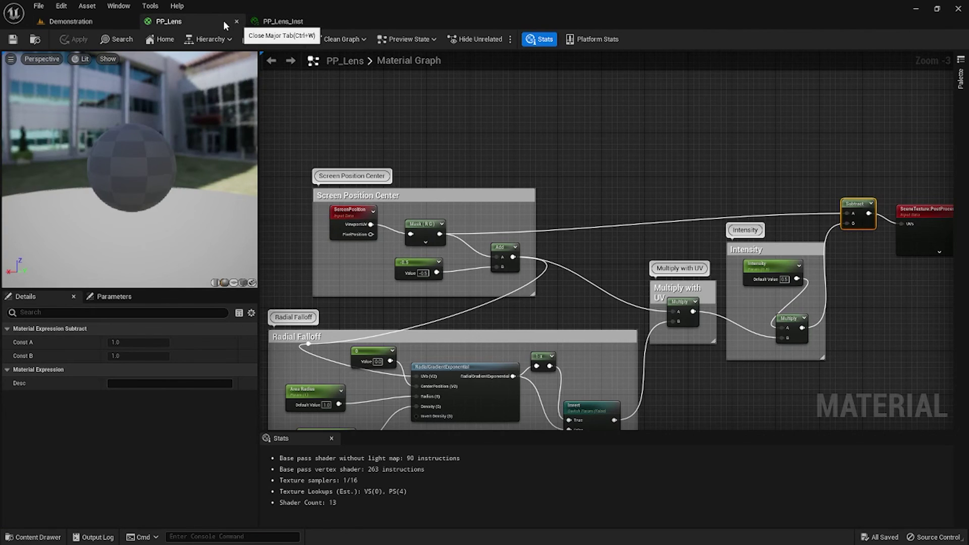
{"action": "left_click", "coordinate": [237, 21]}
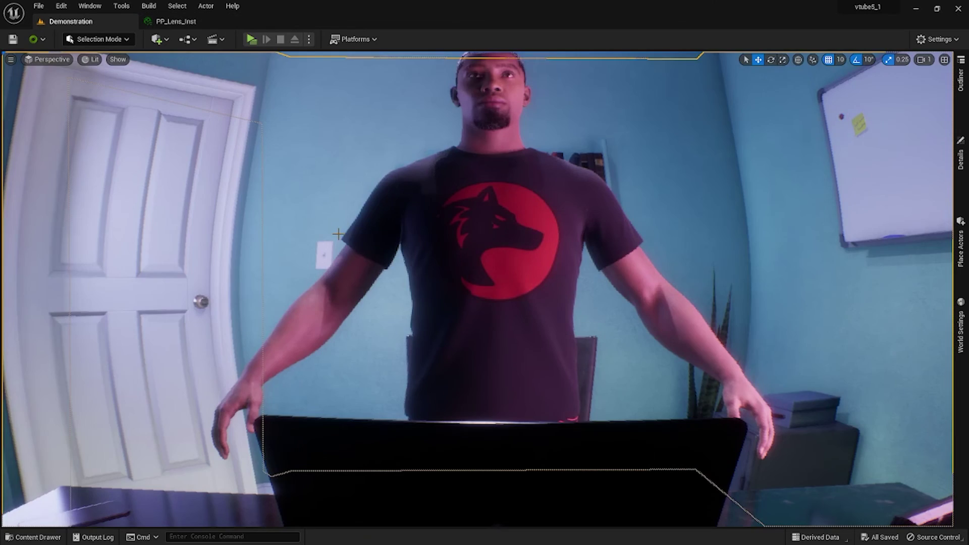
{"action": "left_click", "coordinate": [182, 22]}
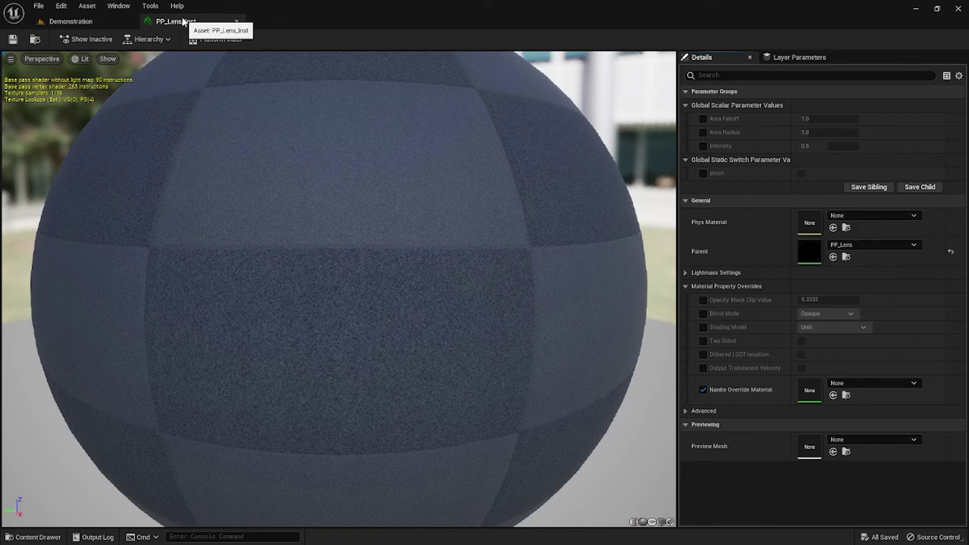
Step: Enable the Area Falloff, Area Radius and Intensity parameter overrides in PP_Lens_Inst, leaving Invert off
{"action": "left_click", "coordinate": [703, 119]}
{"action": "left_click", "coordinate": [703, 133]}
{"action": "left_click", "coordinate": [703, 146]}
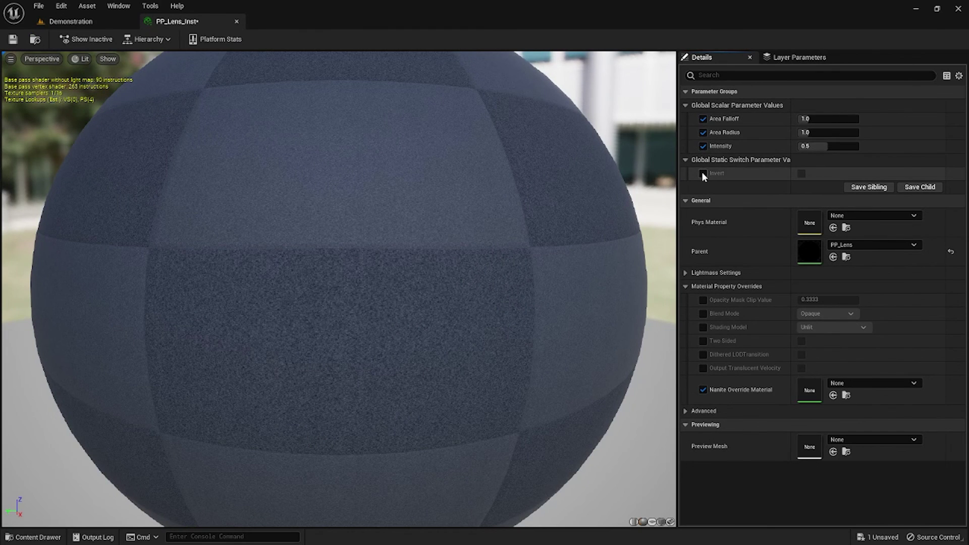
{"action": "left_click", "coordinate": [702, 172]}
{"action": "left_click", "coordinate": [702, 173]}
Step: Tune Area Falloff to 0.88 and Area Radius to 1.12, comparing the lens effect in the Demonstration level between adjustments
{"action": "left_click_drag", "start_coordinate": [808, 118], "coordinate": [835, 132]}
{"action": "scroll", "coordinate": [505, 238], "scroll_direction": "down", "scroll_amount": 3}
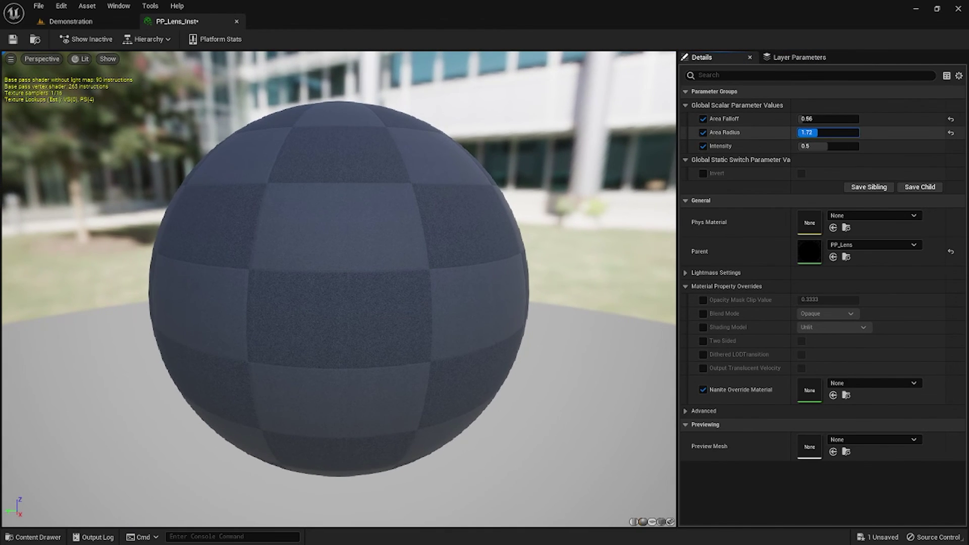
{"action": "left_click", "coordinate": [64, 23]}
{"action": "left_click", "coordinate": [214, 23]}
{"action": "left_click_drag", "start_coordinate": [807, 132], "coordinate": [801, 132]}
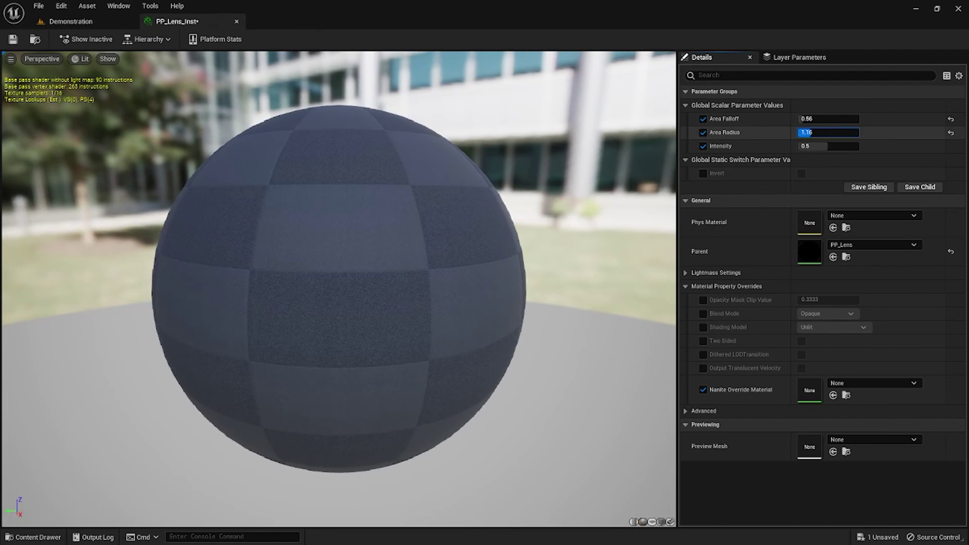
{"action": "left_click", "coordinate": [68, 21]}
{"action": "left_click", "coordinate": [190, 21]}
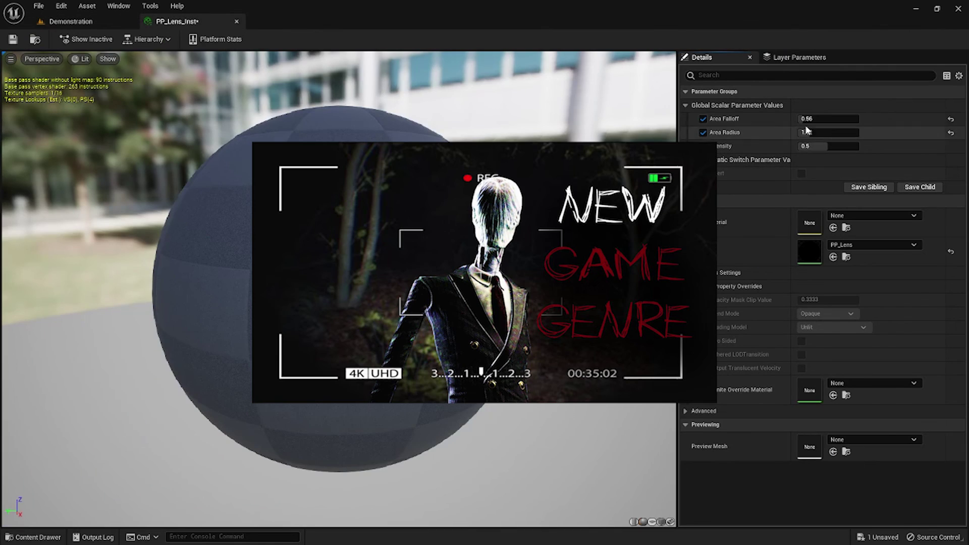
{"action": "left_click", "coordinate": [98, 21]}
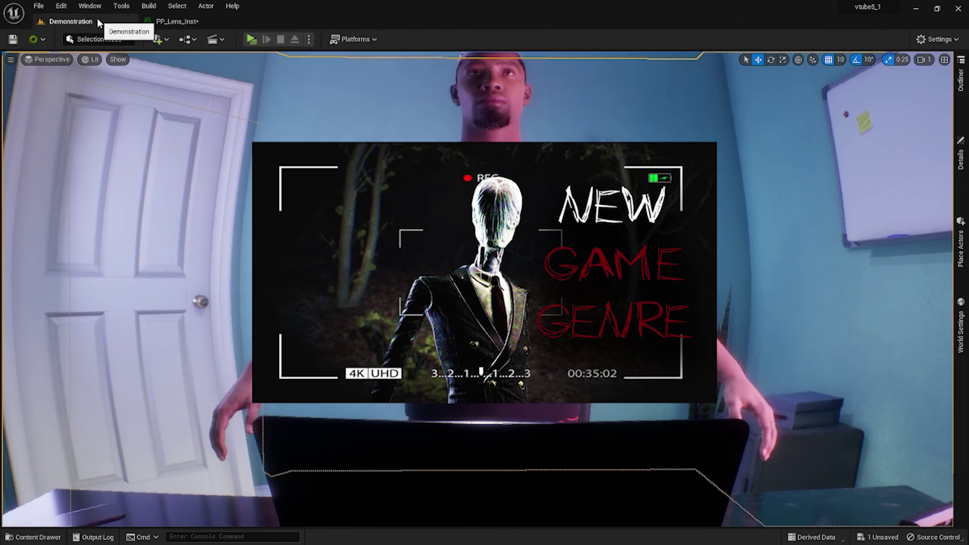
{"action": "left_click", "coordinate": [177, 21]}
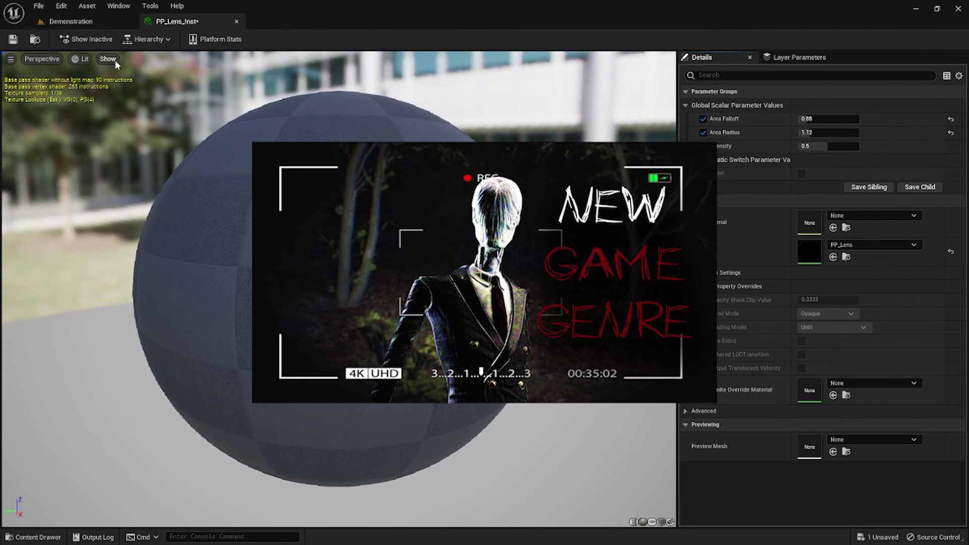
{"action": "left_click", "coordinate": [111, 21]}
{"action": "left_click", "coordinate": [179, 22]}
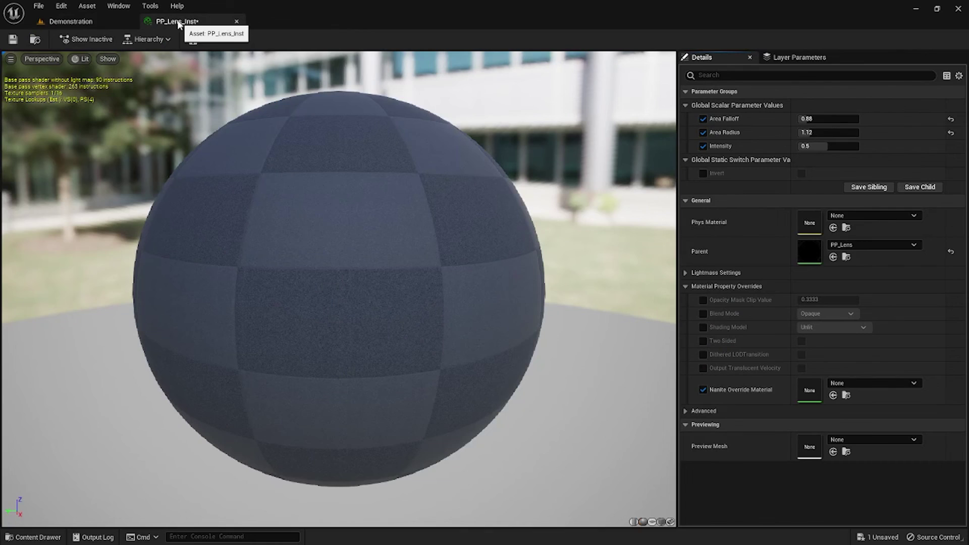
Step: Set the instance's Intensity to 0.66 and check the lens distortion in the Demonstration level
{"action": "left_click_drag", "start_coordinate": [808, 146], "coordinate": [838, 146]}
{"action": "left_click", "coordinate": [85, 22]}
{"action": "left_click", "coordinate": [179, 22]}
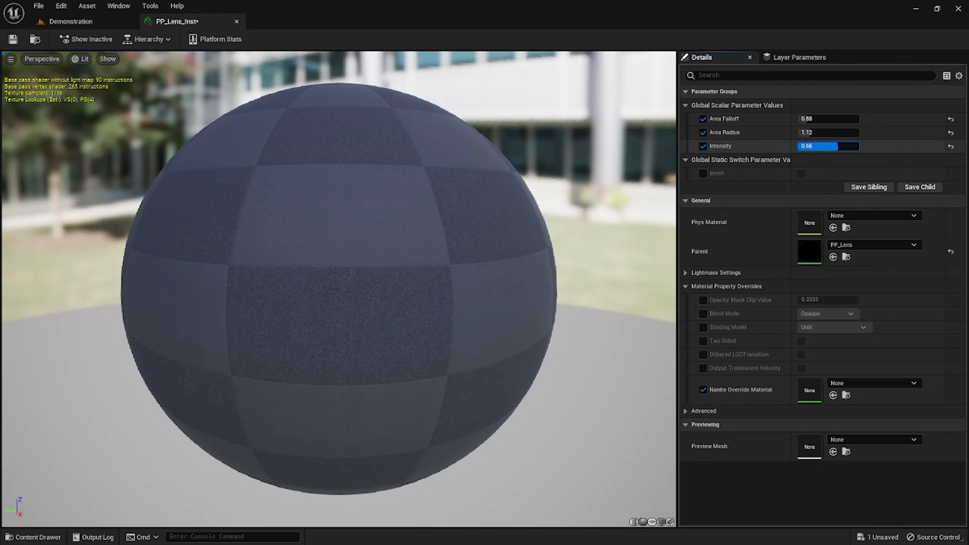
{"action": "left_click", "coordinate": [97, 22]}
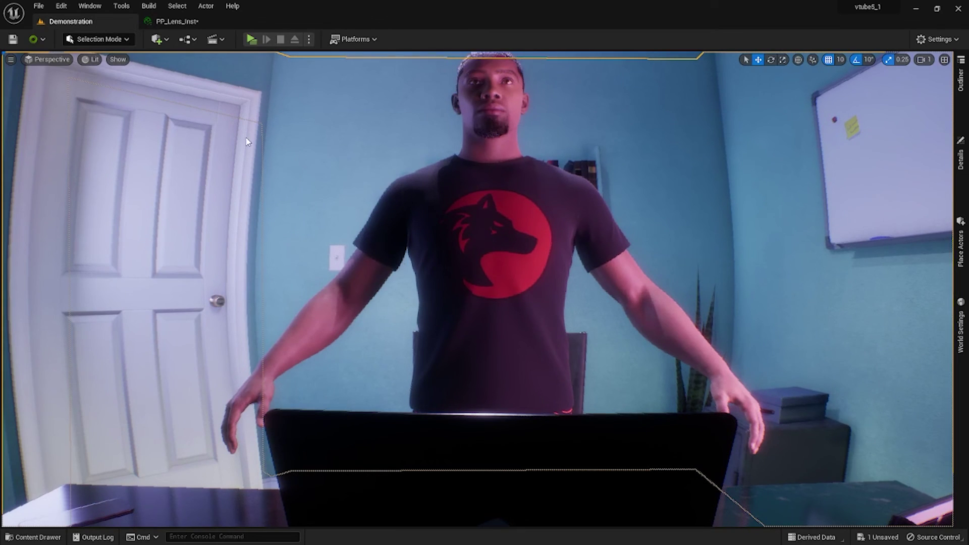